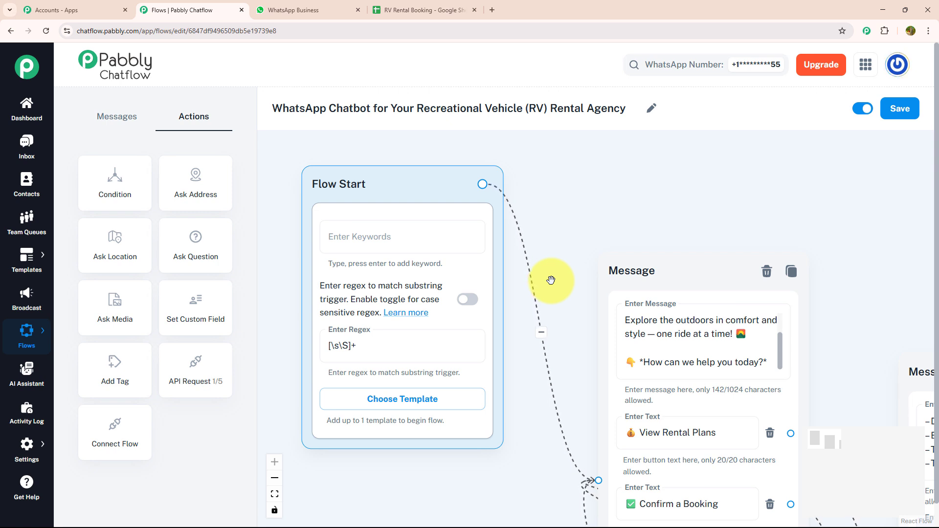
- Examine the chained message and question blocks of the finished RV rental agency chatbot flow
{"action": "scroll", "coordinate": [550, 280], "scroll_direction": "down", "scroll_amount": 5}
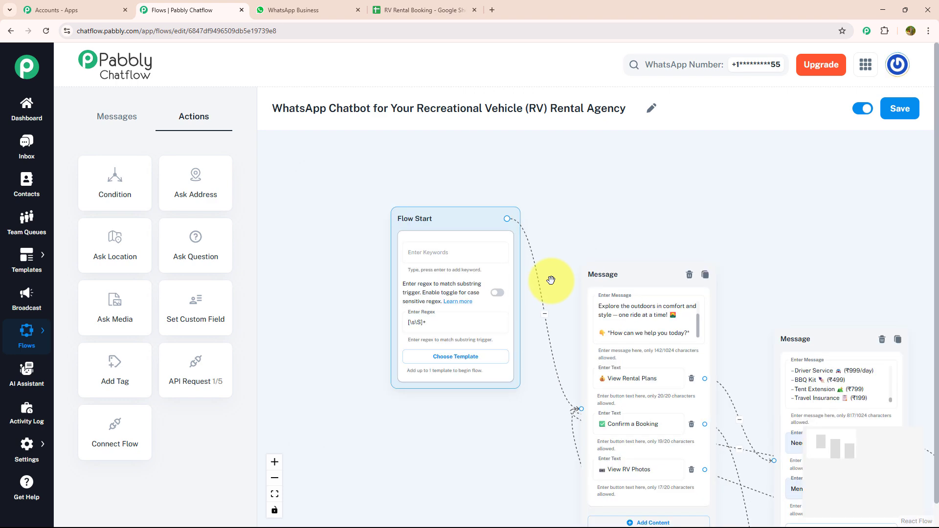
{"action": "scroll", "coordinate": [654, 228], "scroll_direction": "down", "scroll_amount": 3}
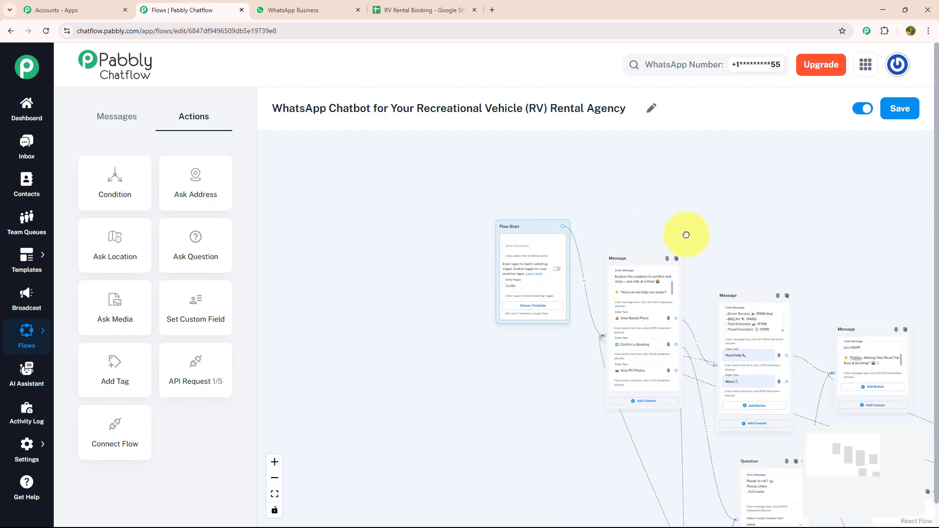
{"action": "left_click_drag", "start_coordinate": [685, 233], "coordinate": [505, 191]}
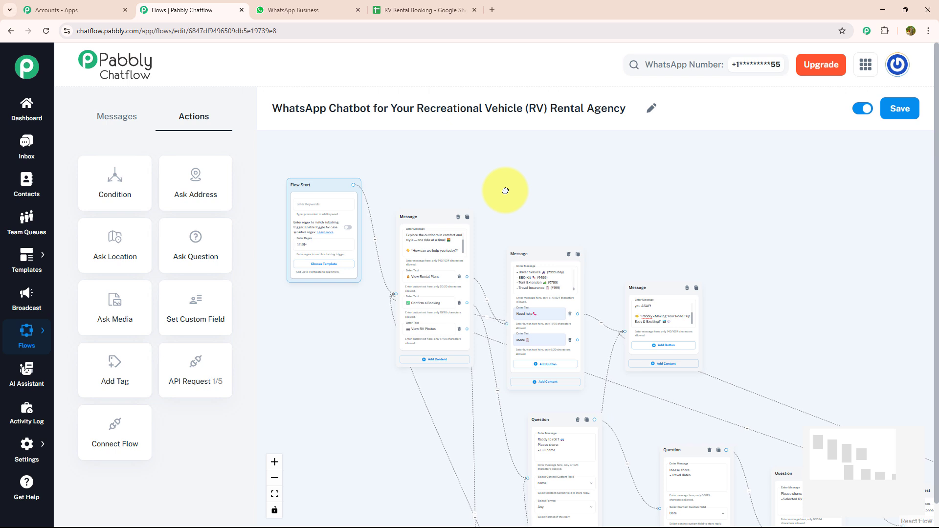
- Switch to WhatsApp, message "hey" to the Pabbly chatbot, request View Rental Plans to read the offers, and return to its Menu
{"action": "left_click", "coordinate": [314, 6]}
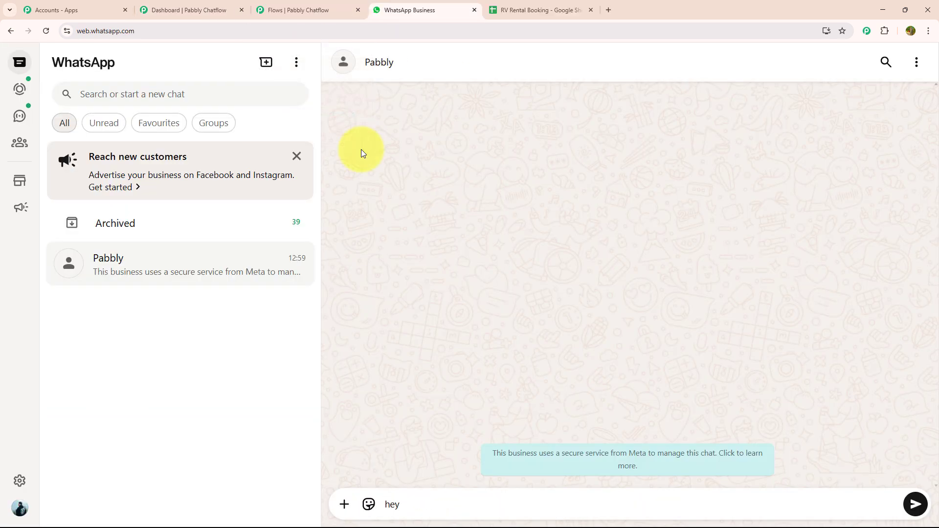
{"action": "key", "text": "Return"}
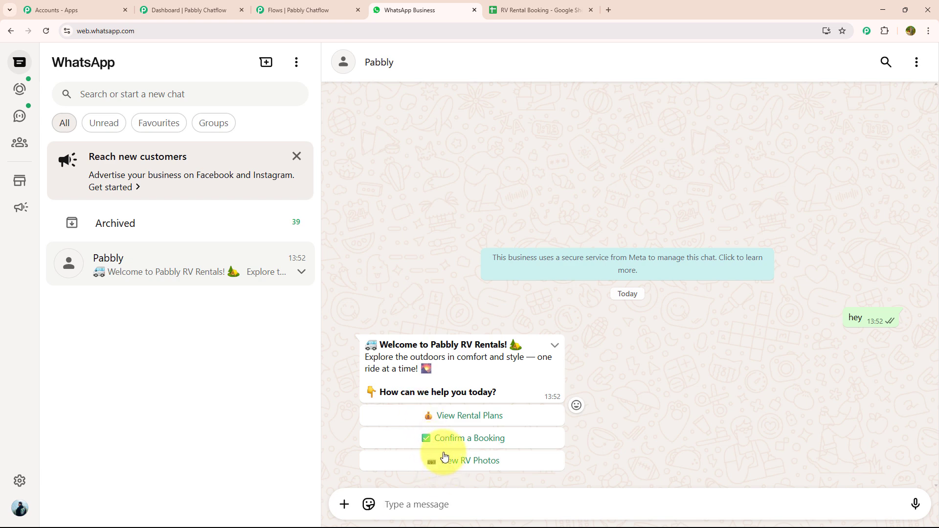
{"action": "left_click", "coordinate": [457, 415]}
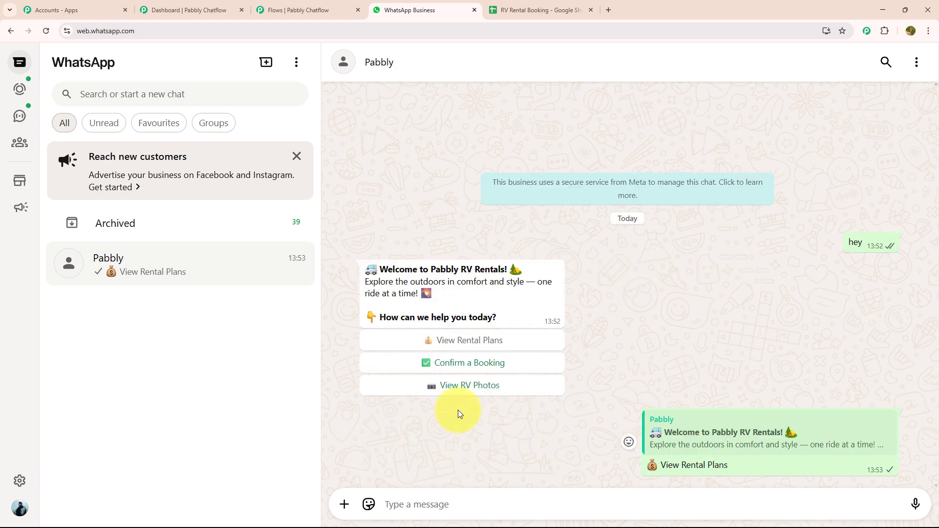
{"action": "scroll", "coordinate": [459, 408], "scroll_direction": "up", "scroll_amount": 2}
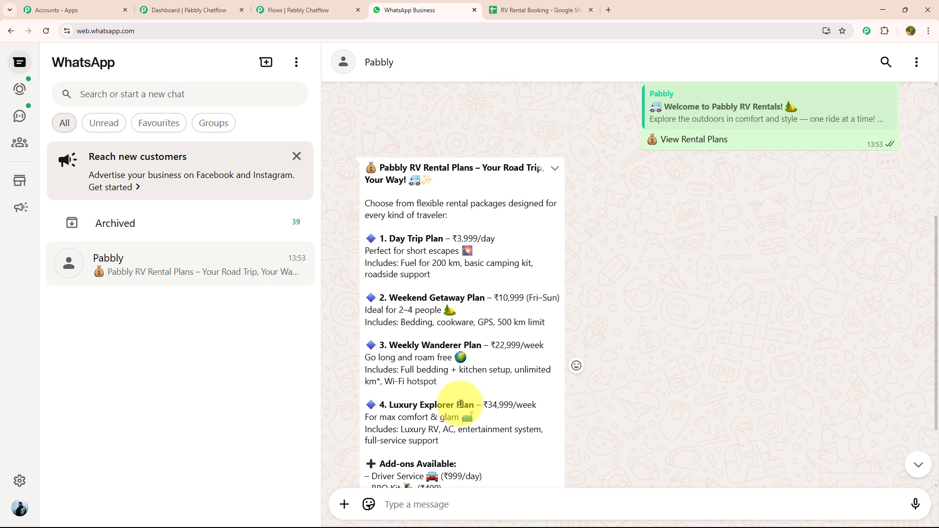
{"action": "scroll", "coordinate": [461, 404], "scroll_direction": "down", "scroll_amount": 2}
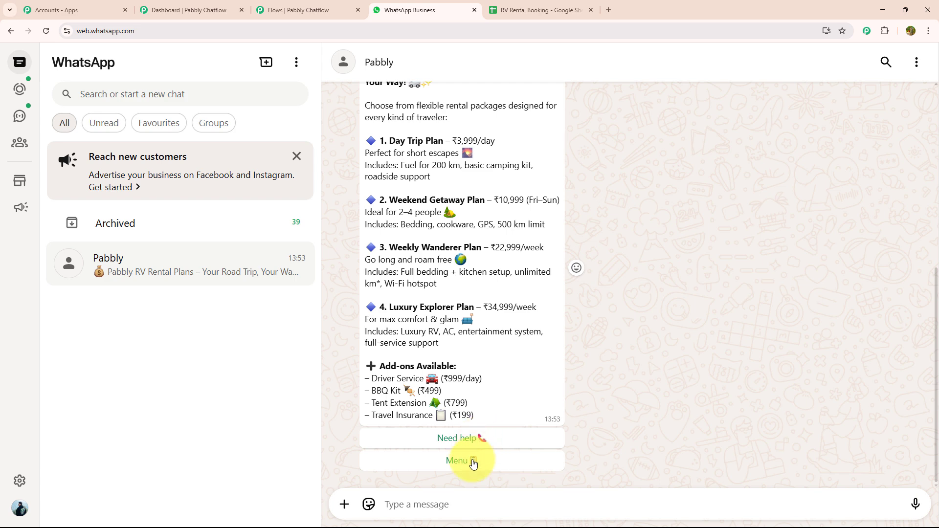
{"action": "left_click", "coordinate": [460, 460]}
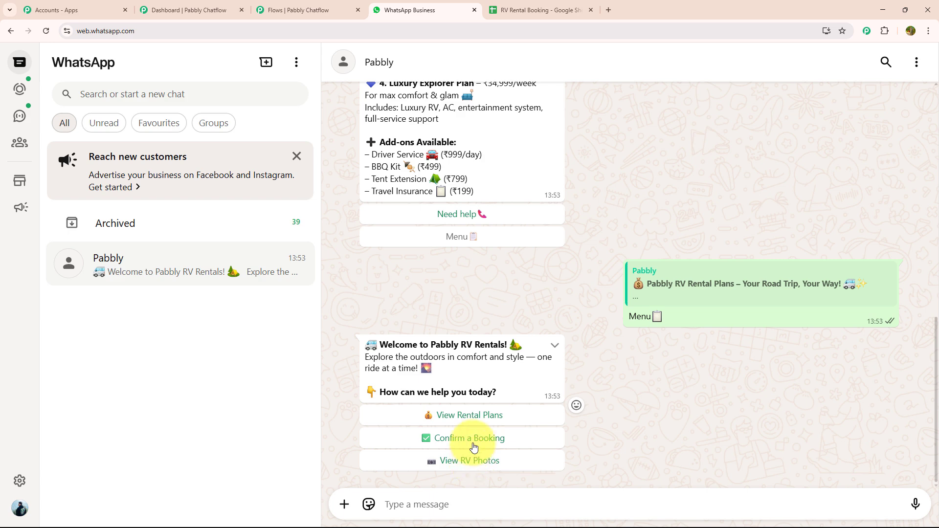
- Confirm a booking in the chat with full name "test user", travel date 22-06-2025 and RV type "Luxury RV", and choose Need help
{"action": "left_click", "coordinate": [473, 444]}
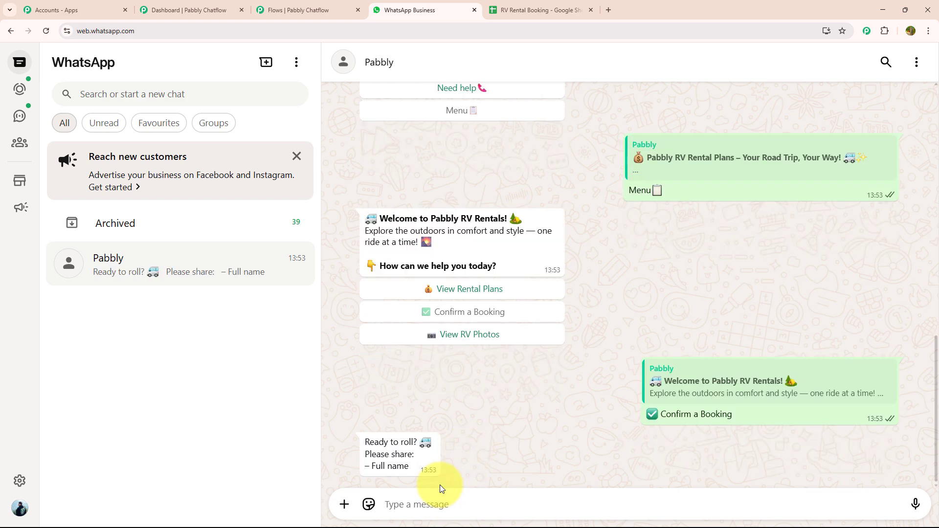
{"action": "left_click", "coordinate": [428, 500]}
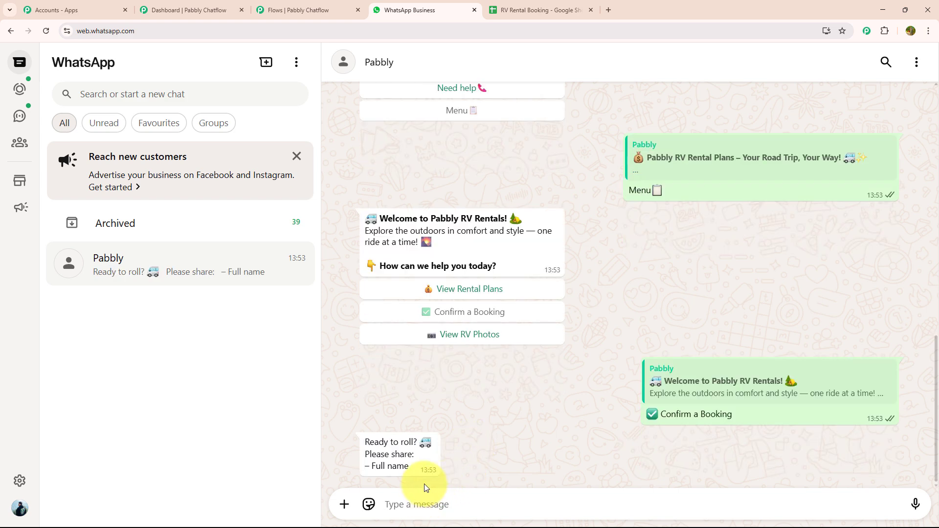
{"action": "type", "text": "test user"}
{"action": "key", "text": "Return"}
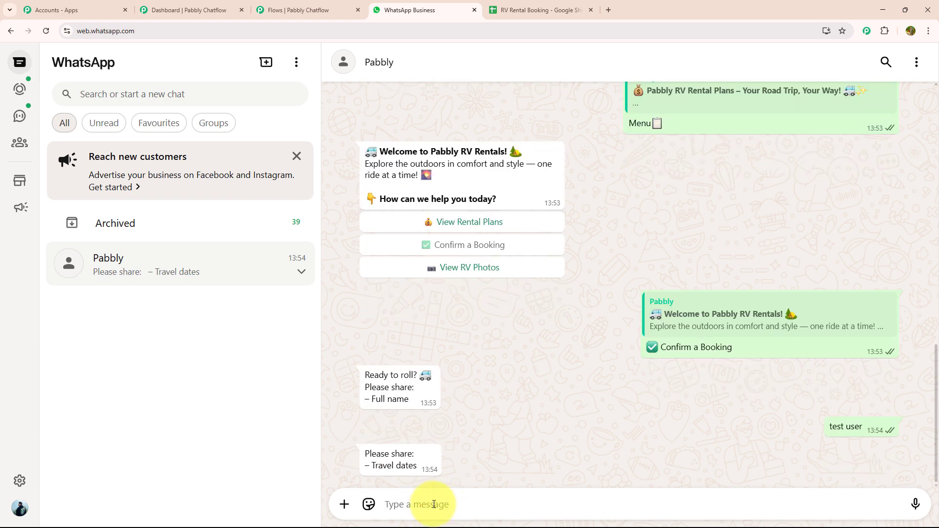
{"action": "type", "text": "22-06-2025"}
{"action": "key", "text": "Return"}
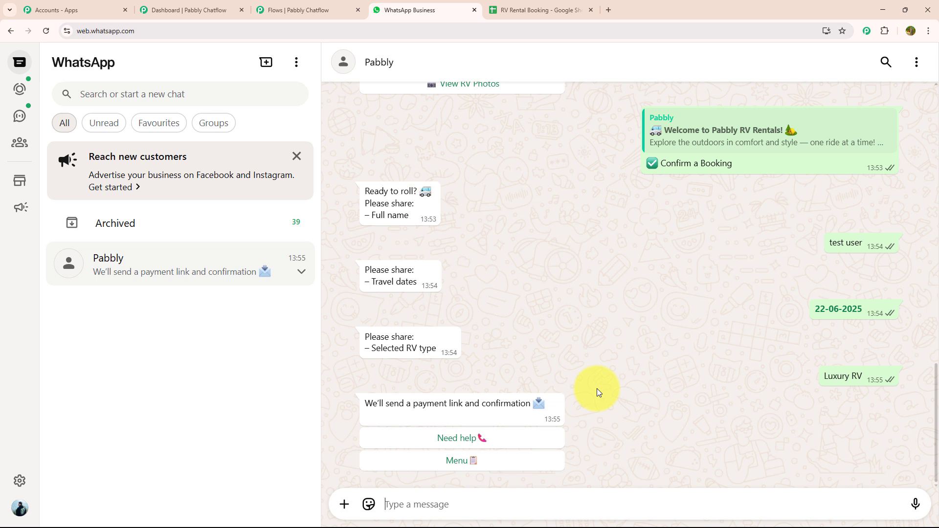
{"action": "left_click", "coordinate": [488, 442]}
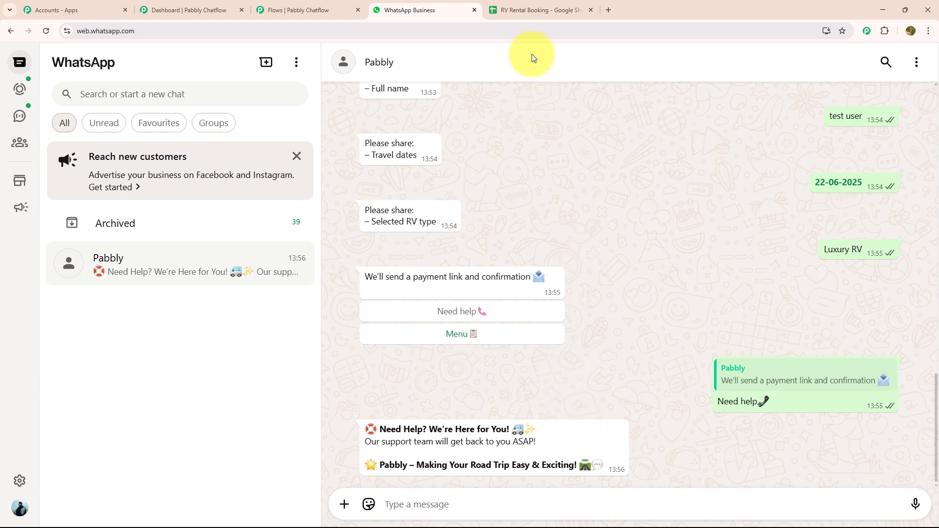
- Check the submitted booking in the RV Rental Booking Google Sheet and compare it with the answers in the WhatsApp chat
{"action": "left_click", "coordinate": [519, 7]}
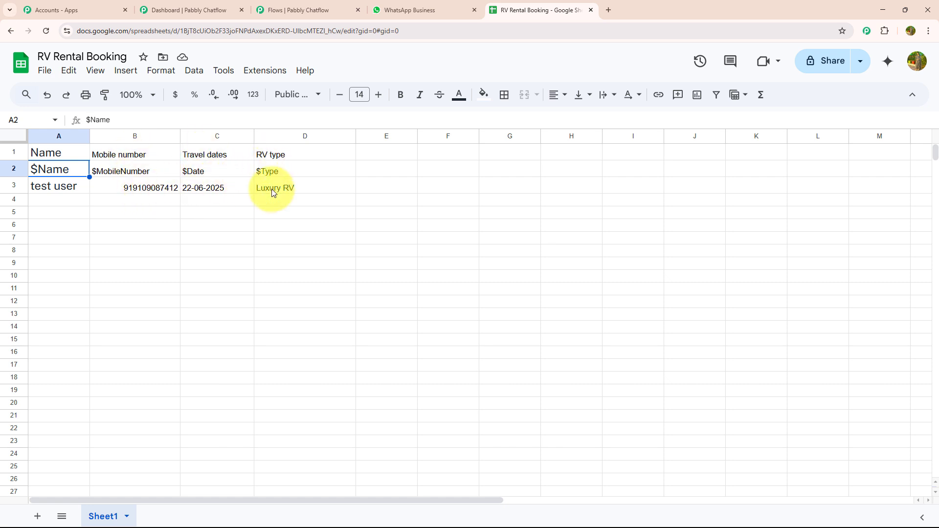
{"action": "left_click", "coordinate": [390, 4]}
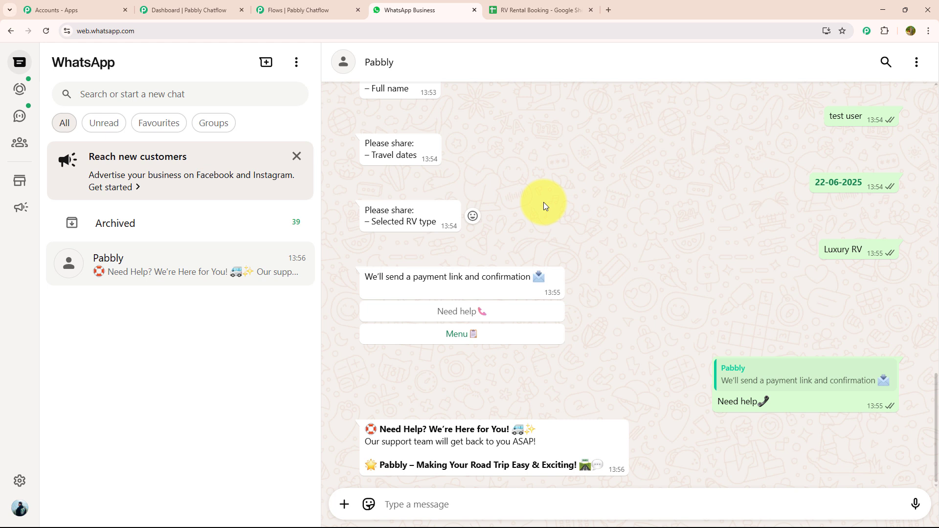
{"action": "scroll", "coordinate": [544, 202], "scroll_direction": "up", "scroll_amount": 1}
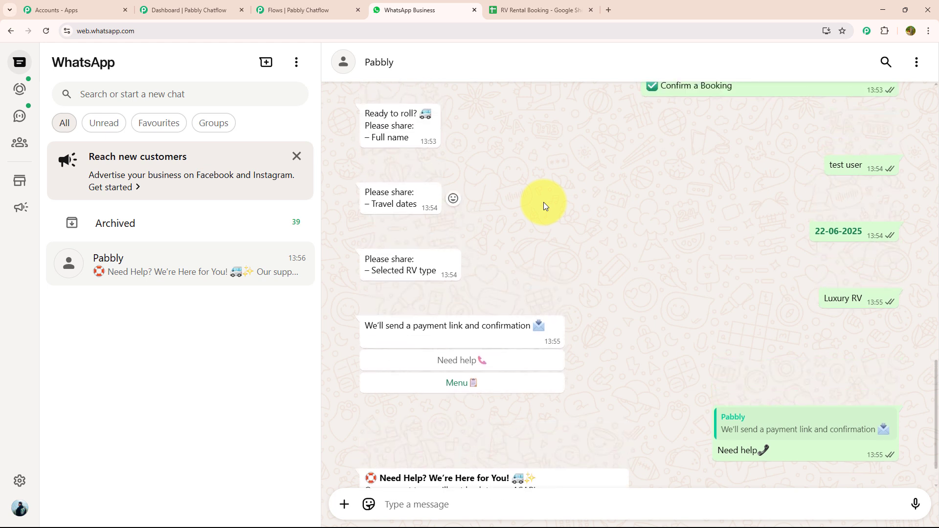
{"action": "scroll", "coordinate": [544, 201], "scroll_direction": "up", "scroll_amount": 1}
{"action": "scroll", "coordinate": [544, 205], "scroll_direction": "up", "scroll_amount": 1}
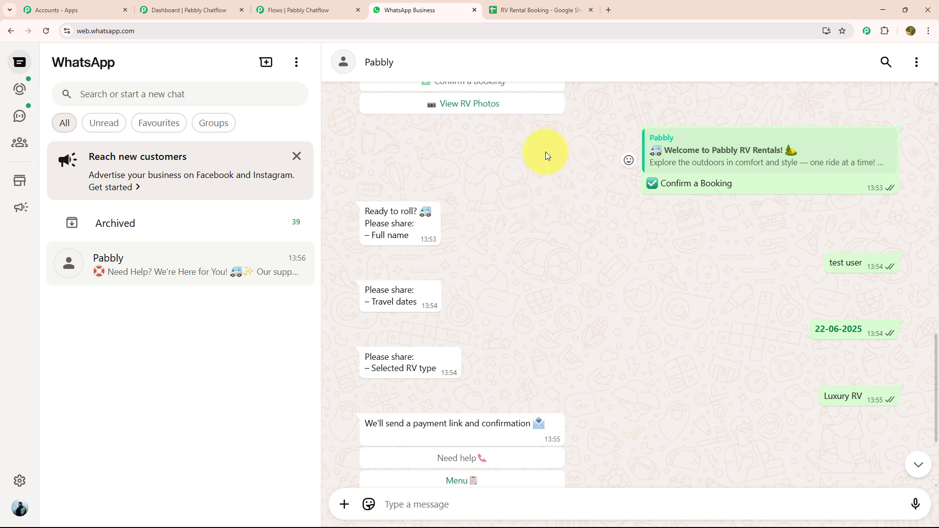
- Open the Pabbly Chatflow website in a new tab, sign in, and access the Pabbly Chatflow app
{"action": "left_click", "coordinate": [608, 8]}
{"action": "left_click", "coordinate": [451, 33]}
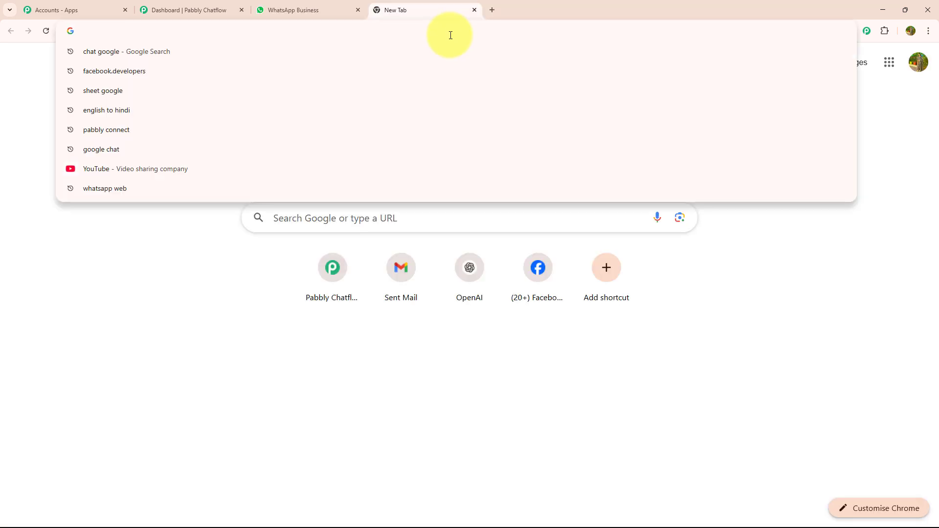
{"action": "type", "text": "p"}
{"action": "key", "text": "Return"}
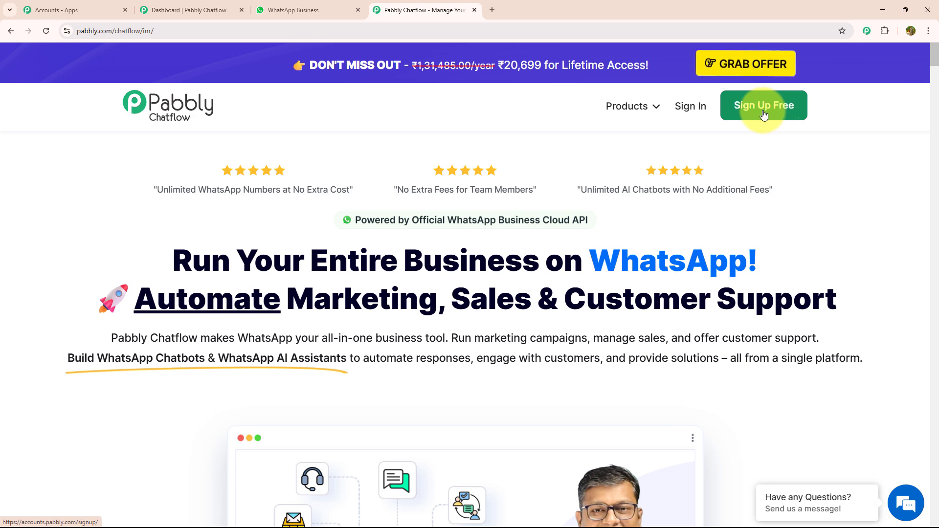
{"action": "left_click", "coordinate": [695, 113]}
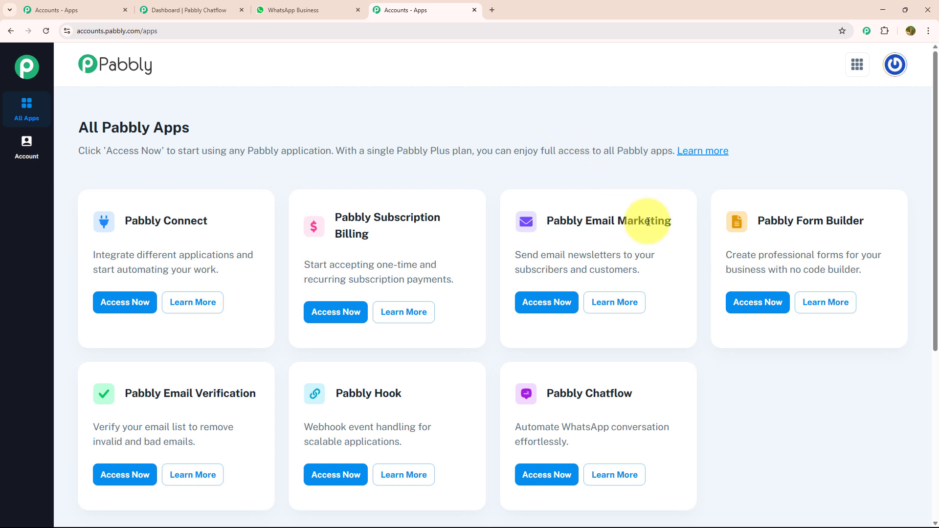
{"action": "left_click", "coordinate": [546, 478]}
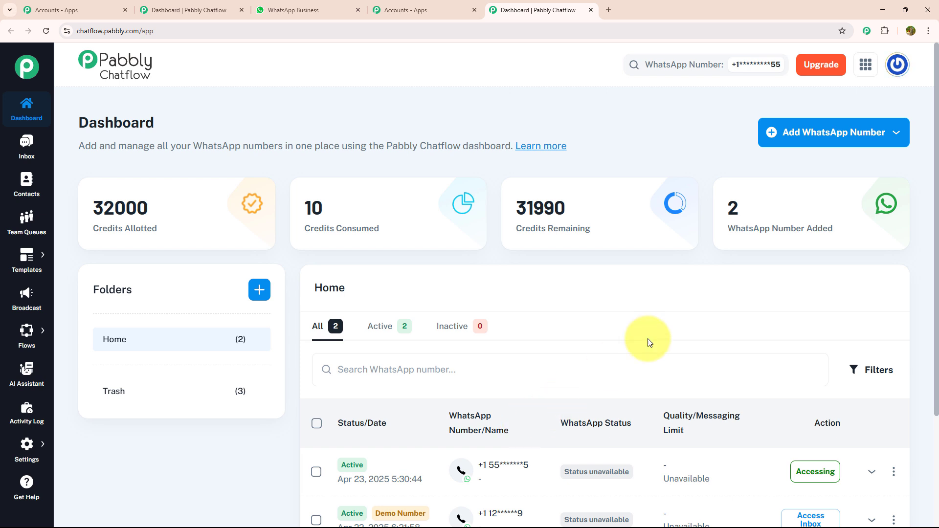
- Examine the Manual Token Connect and WhatsApp Connect options for adding a WhatsApp number, and cancel without connecting
{"action": "left_click", "coordinate": [787, 141]}
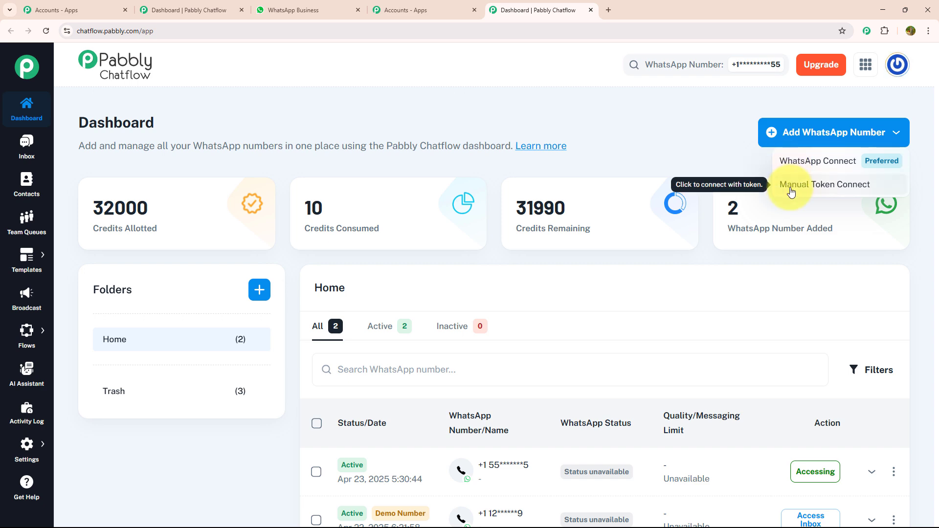
{"action": "left_click", "coordinate": [807, 190]}
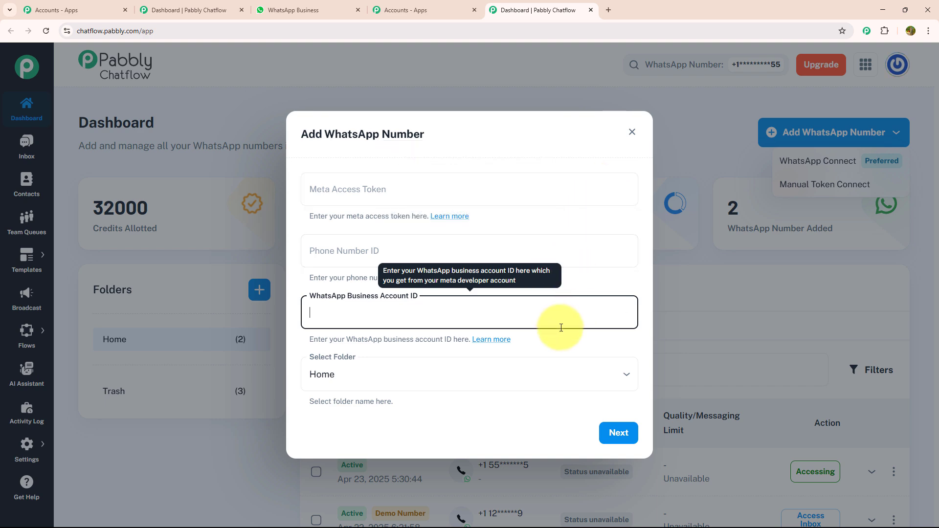
{"action": "left_click", "coordinate": [765, 172]}
{"action": "left_click", "coordinate": [795, 167]}
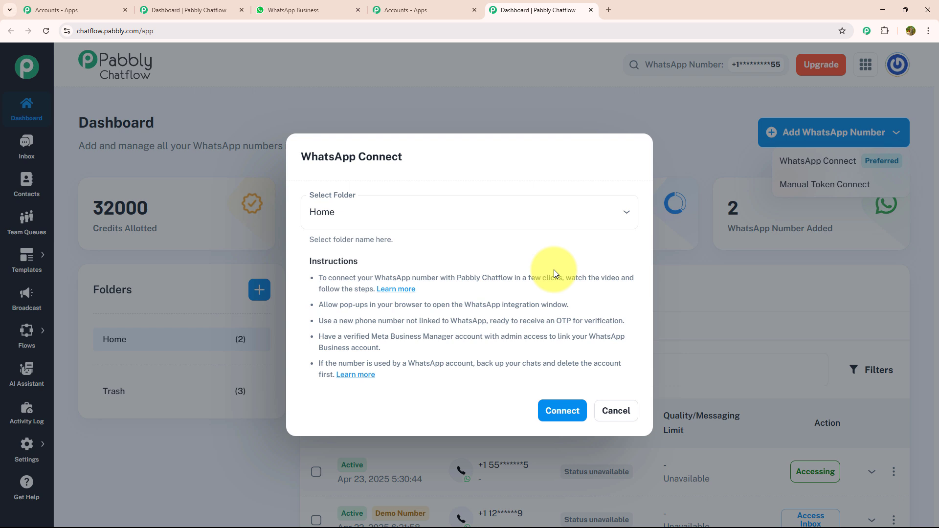
{"action": "left_click", "coordinate": [614, 412]}
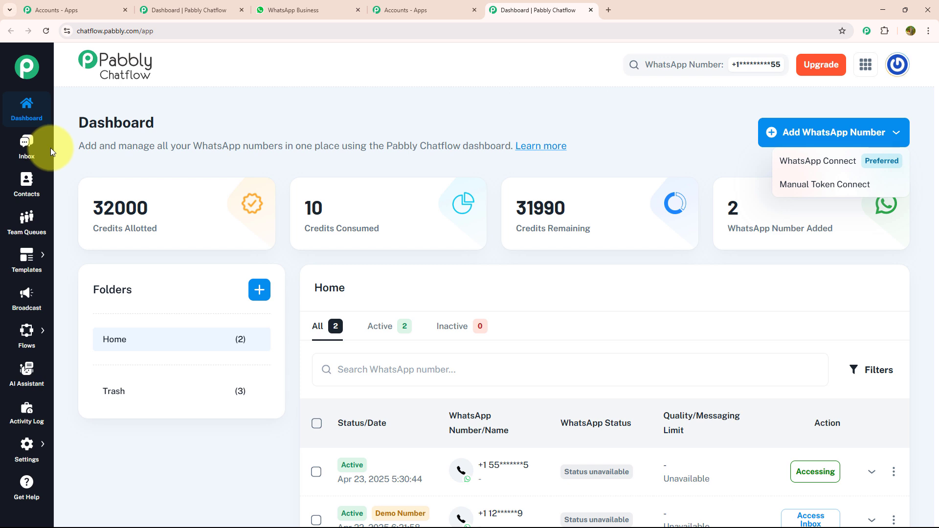
{"action": "left_click", "coordinate": [34, 149]}
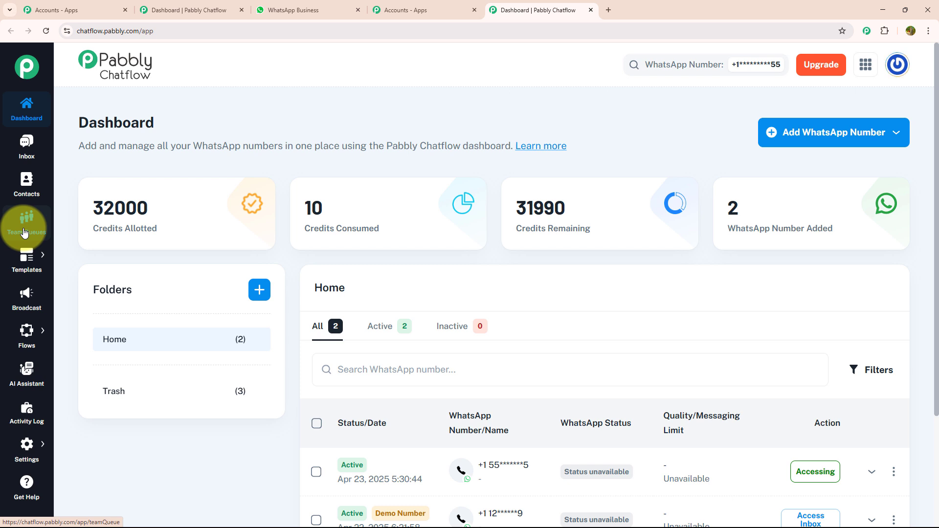
{"action": "mouse_move", "coordinate": [27, 259]}
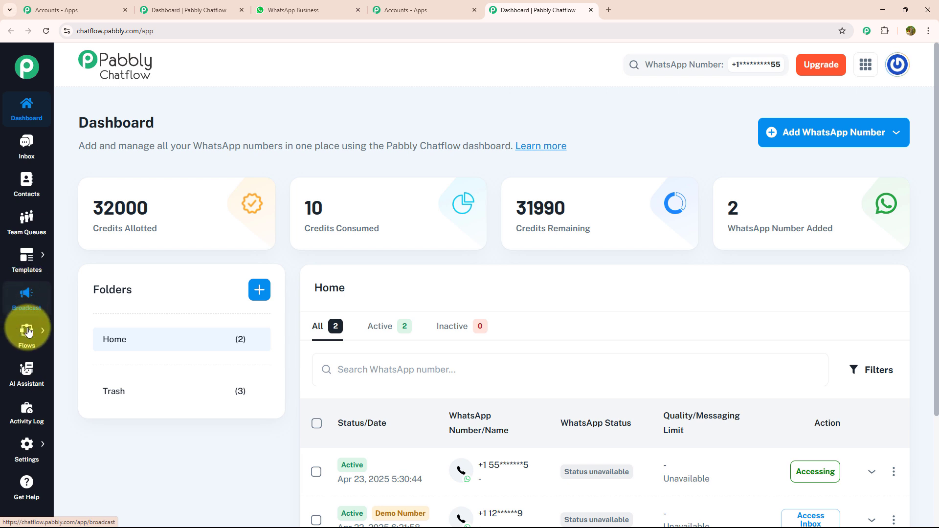
{"action": "mouse_move", "coordinate": [28, 334]}
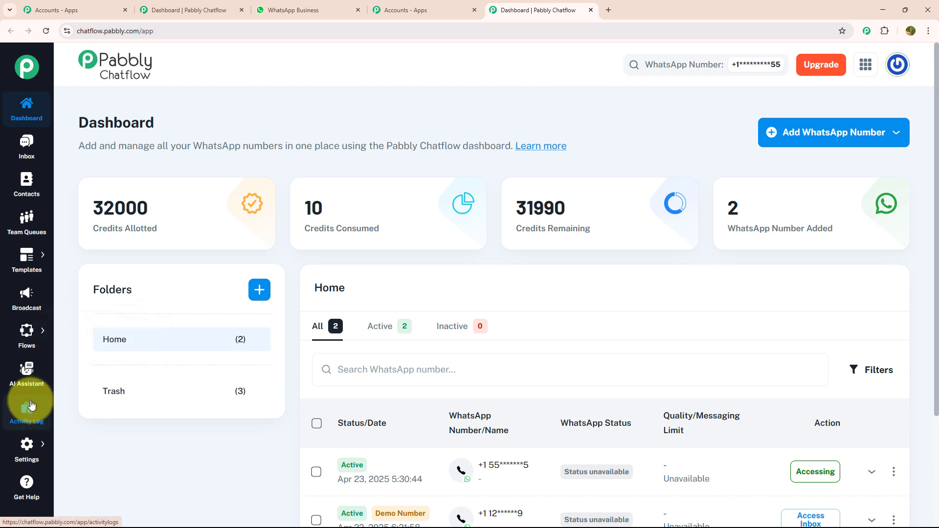
{"action": "mouse_move", "coordinate": [28, 442]}
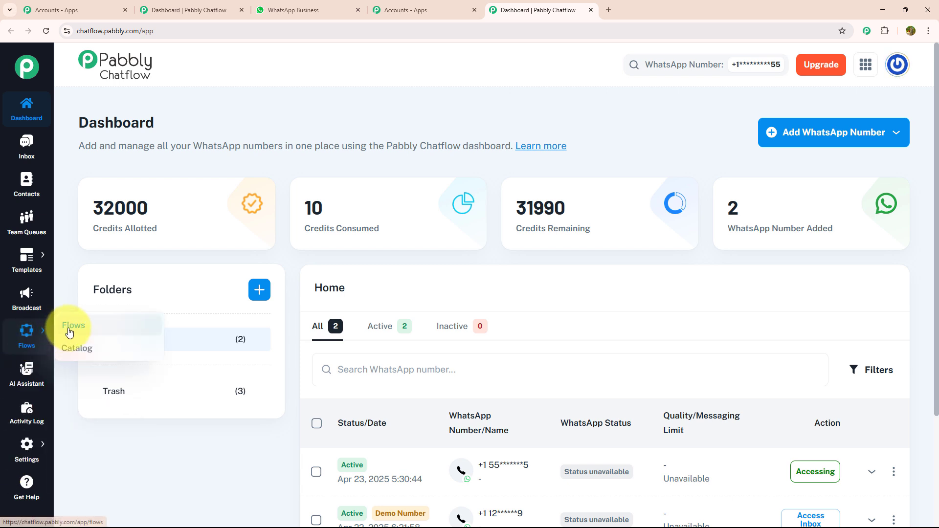
- Add a new flow in the Flow Builder and name it "WhatsApp Chatbot for Your Recreational Vehicle (RV) Rental Agency"
{"action": "left_click", "coordinate": [70, 328]}
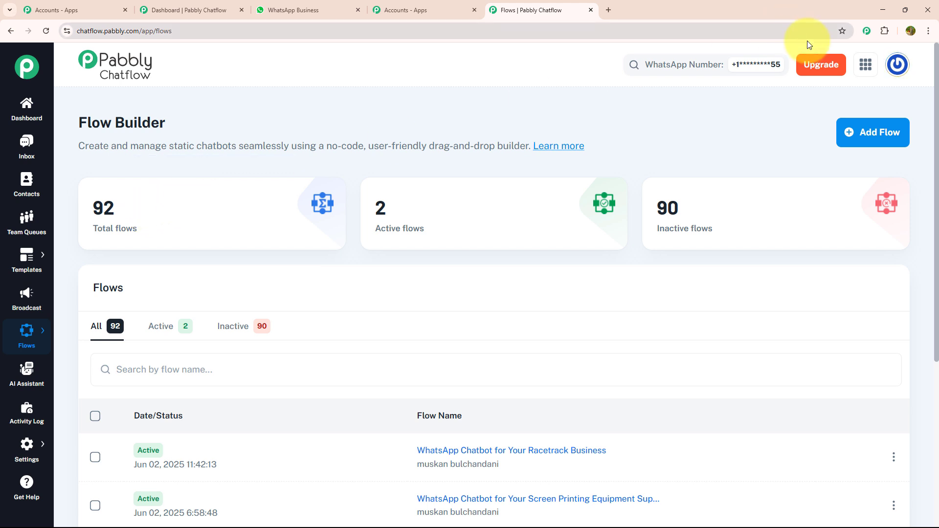
{"action": "left_click", "coordinate": [853, 136]}
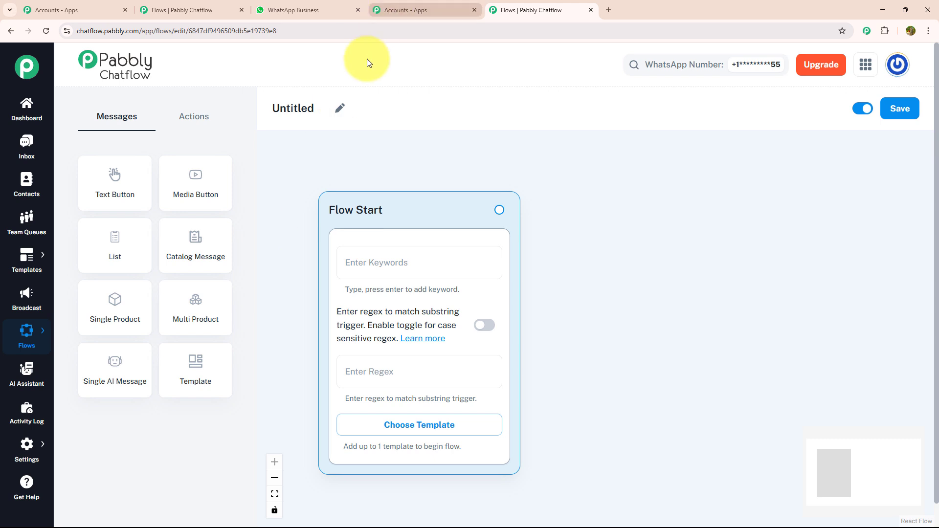
{"action": "left_click", "coordinate": [339, 107]}
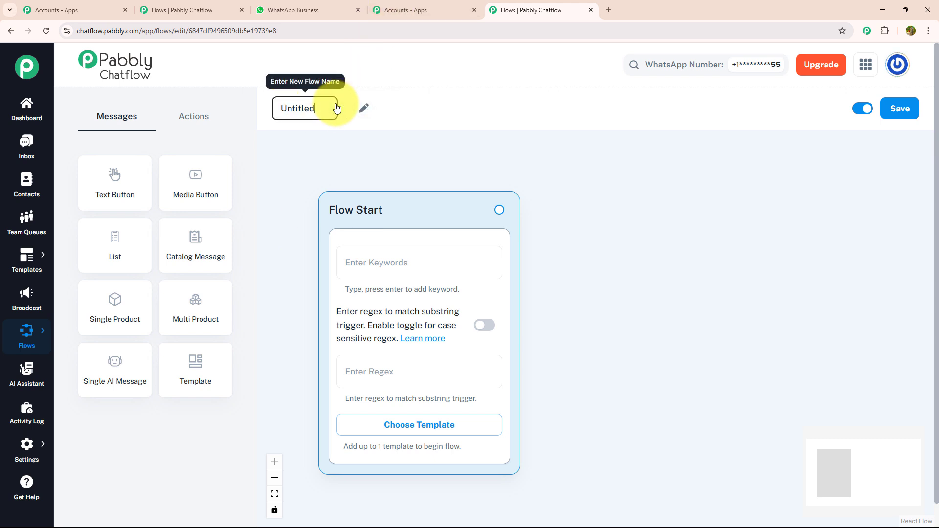
{"action": "key", "text": "BackSpace"}
{"action": "key", "text": "BackSpace"}
{"action": "key", "text": "BackSpace"}
{"action": "key", "text": "BackSpace"}
{"action": "key", "text": "BackSpace"}
{"action": "key", "text": "BackSpace"}
{"action": "key", "text": "BackSpace"}
{"action": "key", "text": "BackSpace"}
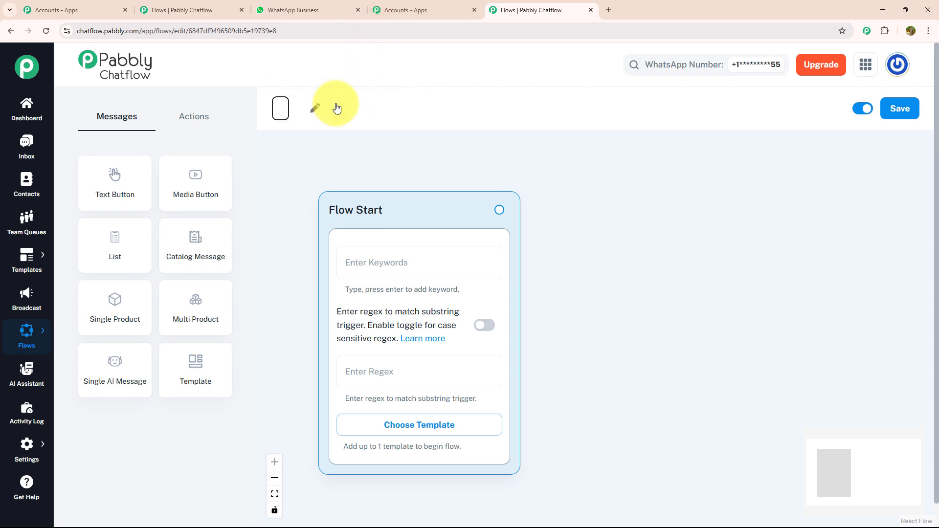
{"action": "type", "text": "WhatsApp Chatbot for Your Recreational Vehicle (RV) Rental Agency"}
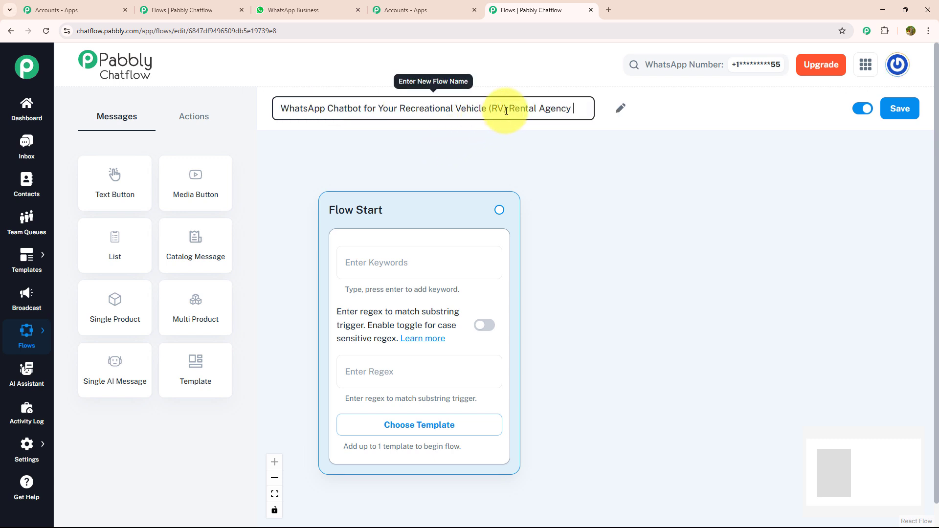
- Check the approved templates for Flow Start without choosing one, and set its trigger regex to [\s\S]+
{"action": "left_click", "coordinate": [500, 130]}
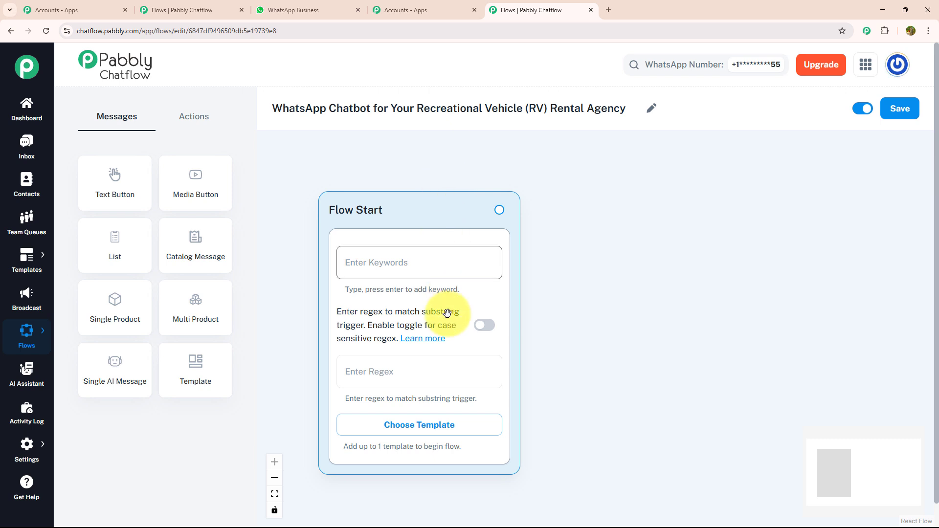
{"action": "left_click", "coordinate": [430, 424]}
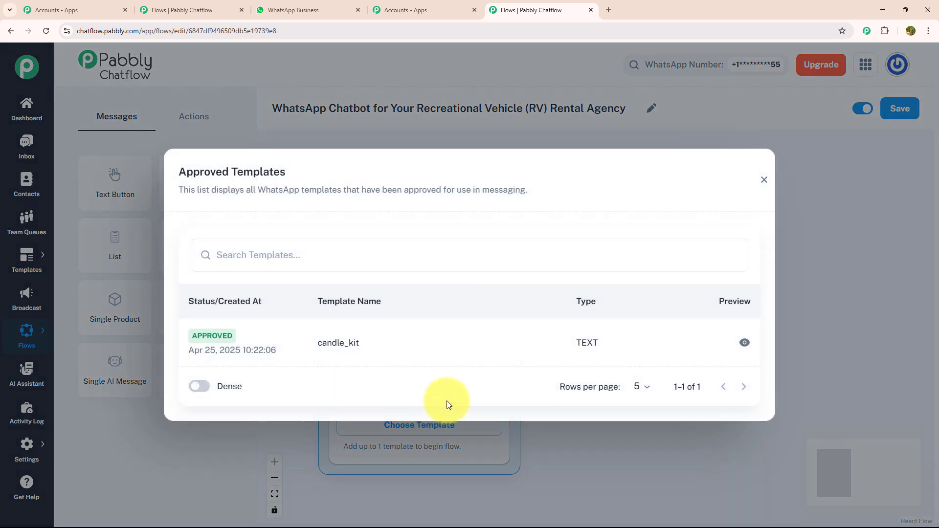
{"action": "left_click", "coordinate": [765, 182]}
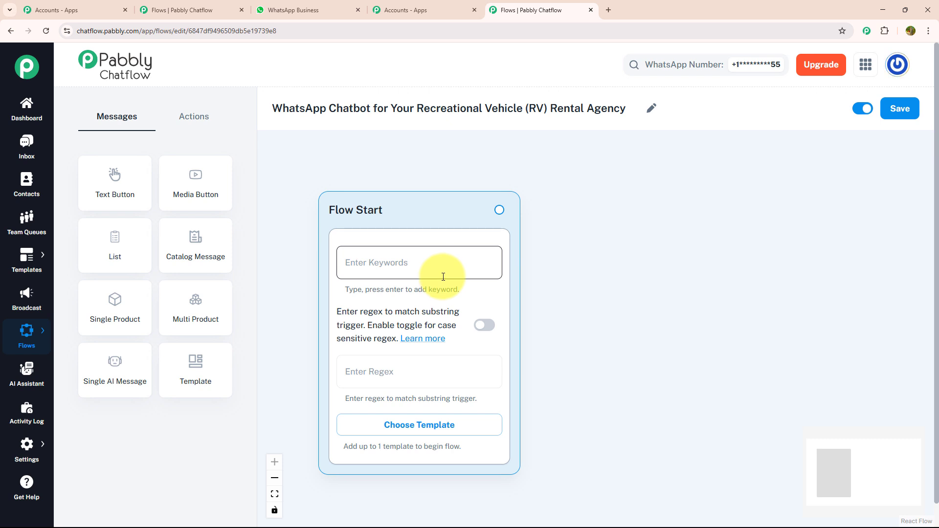
{"action": "left_click", "coordinate": [440, 374]}
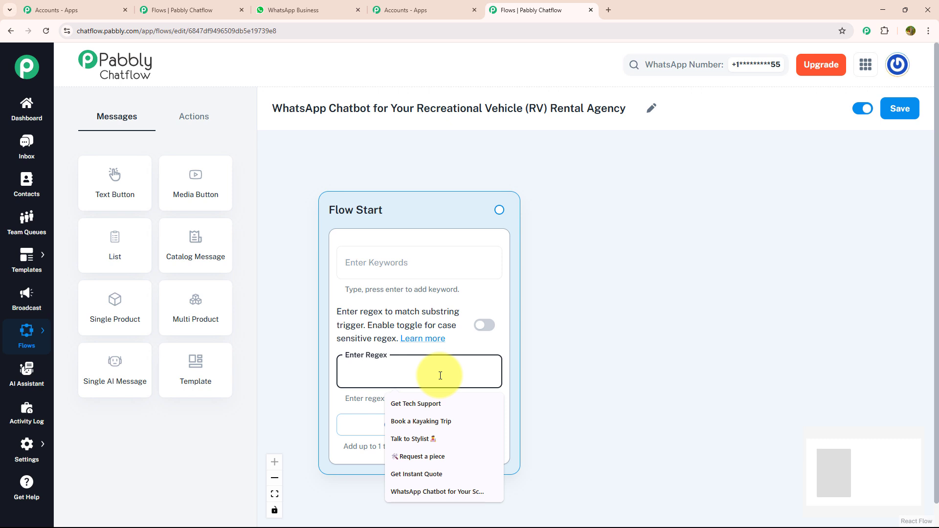
{"action": "type", "text": "[\\s\\S]+"}
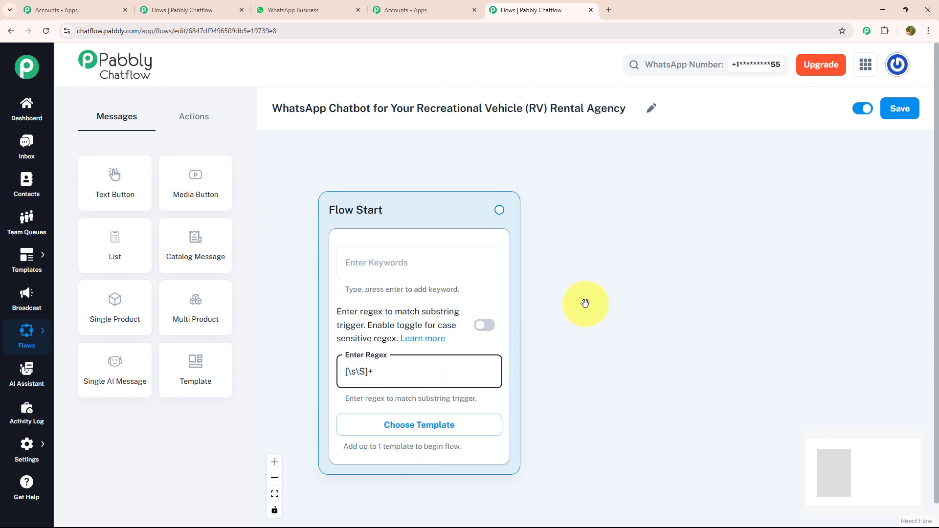
{"action": "left_click_drag", "start_coordinate": [585, 303], "coordinate": [546, 264]}
{"action": "left_click", "coordinate": [333, 219]}
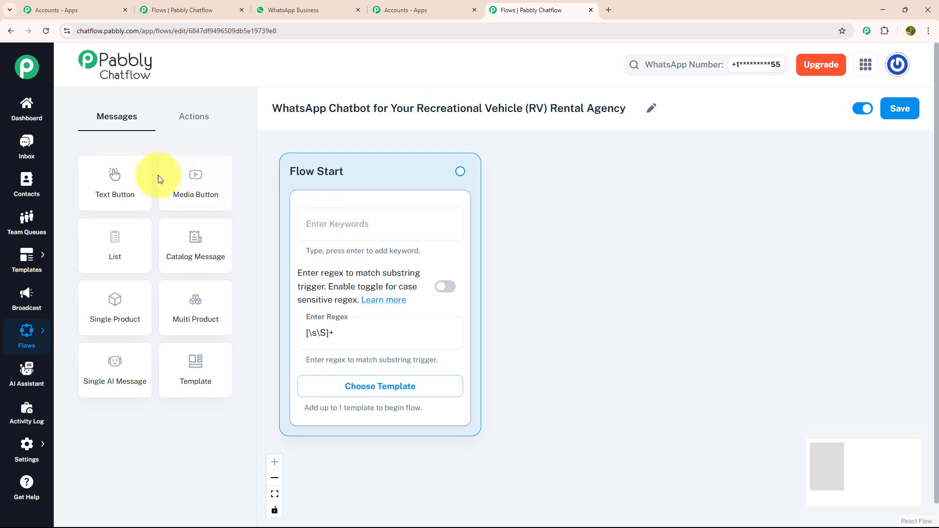
- Add a Text Button message linked from Flow Start, containing the "Welcome to Pabbly RV Rentals!" greeting that ends with "How can we help you today?"
{"action": "left_click_drag", "start_coordinate": [116, 179], "coordinate": [573, 247]}
{"action": "left_click_drag", "start_coordinate": [460, 171], "coordinate": [636, 380]}
{"action": "left_click", "coordinate": [641, 325]}
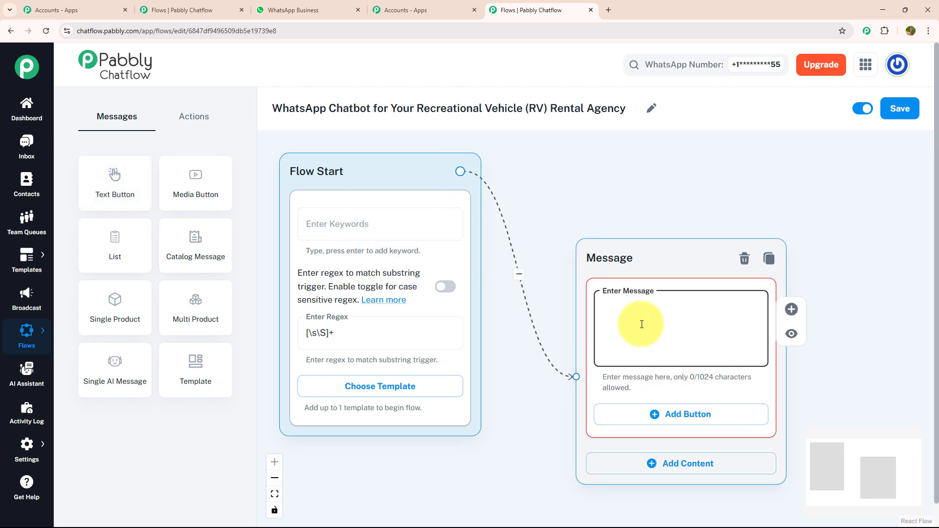
{"action": "key", "text": "ctrl+v"}
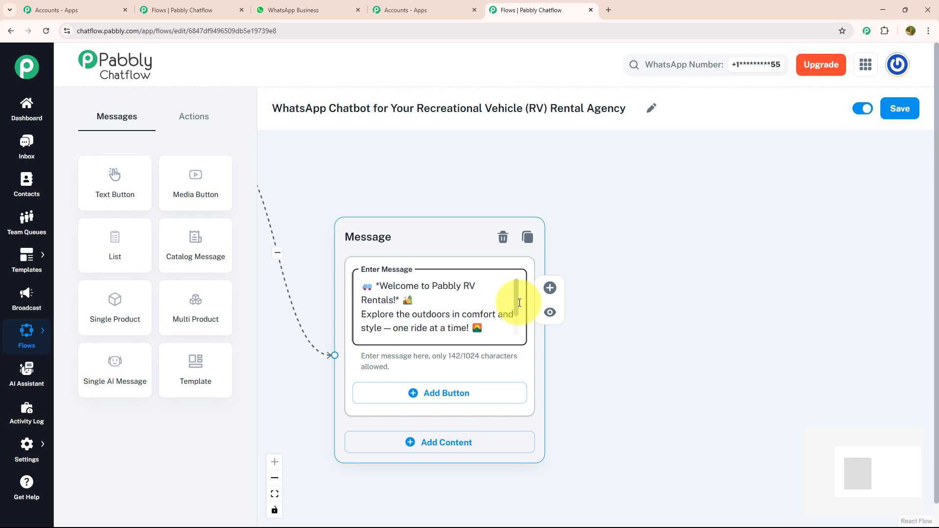
{"action": "scroll", "coordinate": [519, 303], "scroll_direction": "down", "scroll_amount": 1}
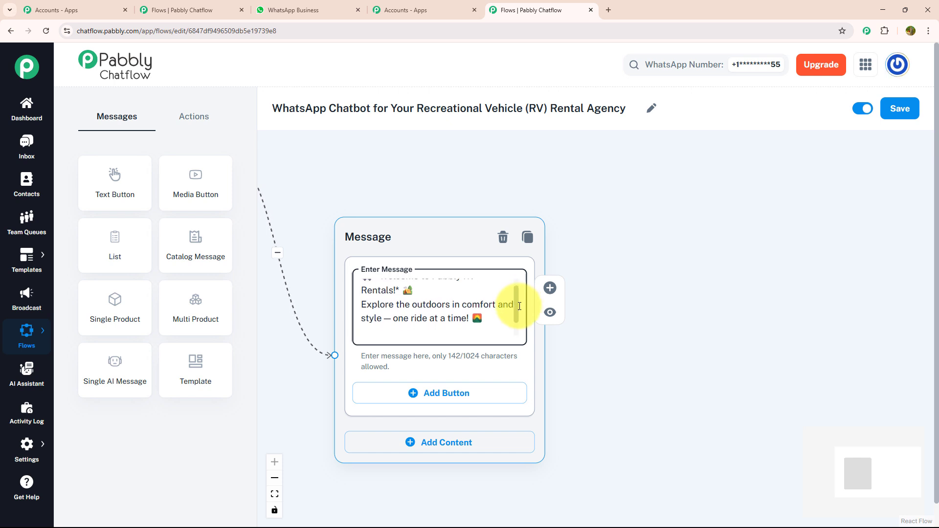
{"action": "scroll", "coordinate": [519, 307], "scroll_direction": "down", "scroll_amount": 1}
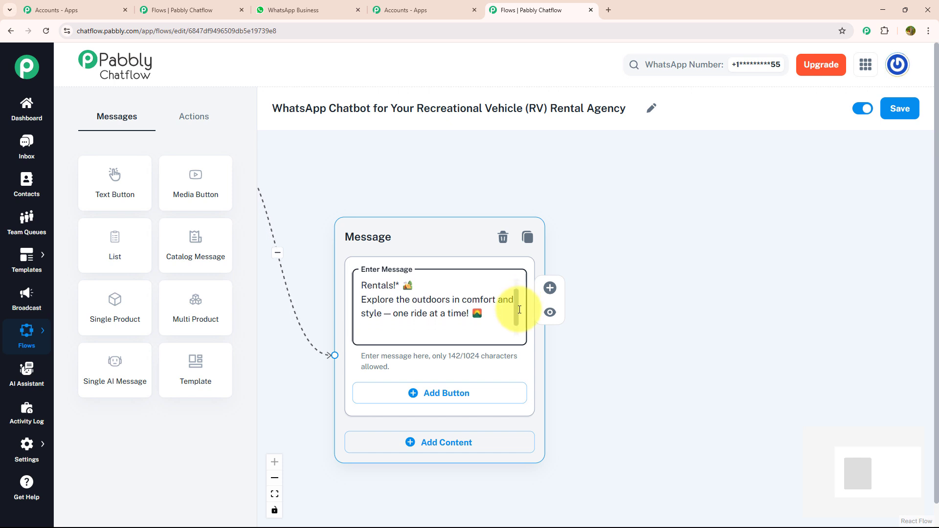
{"action": "scroll", "coordinate": [519, 310], "scroll_direction": "down", "scroll_amount": 1}
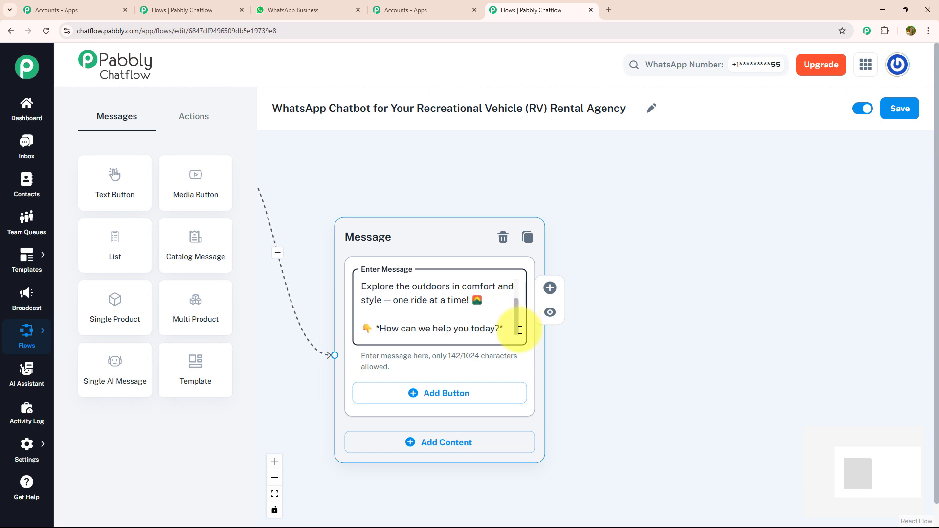
{"action": "left_click", "coordinate": [524, 329]}
- Give the welcome message three buttons: "💰 View Rental Plans", "✅ Confirm a Booking" and "📷 View RV Photos"
{"action": "left_click", "coordinate": [514, 400]}
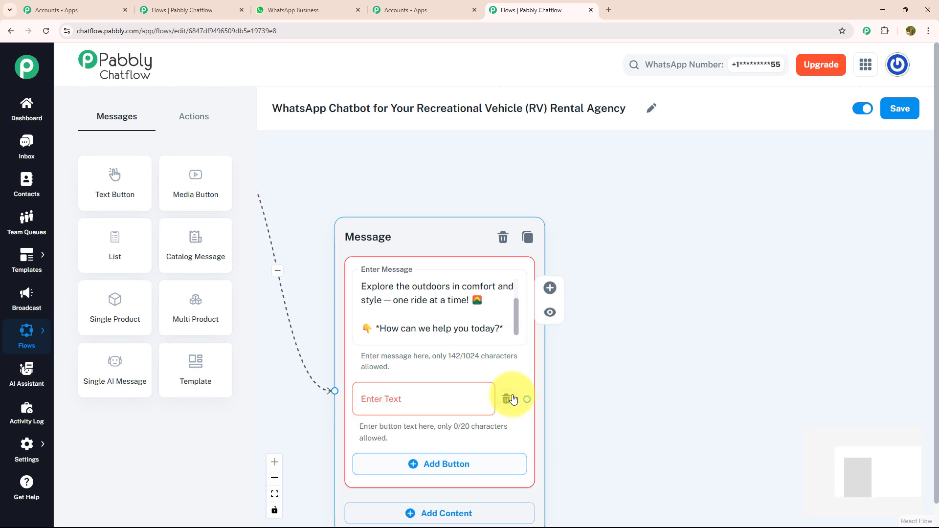
{"action": "left_click", "coordinate": [465, 402]}
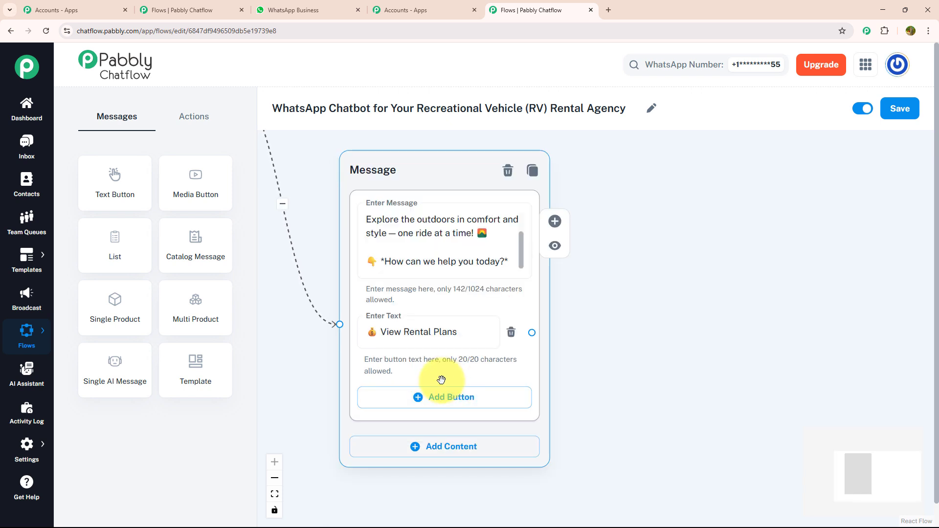
{"action": "left_click", "coordinate": [438, 397]}
{"action": "left_click", "coordinate": [435, 400]}
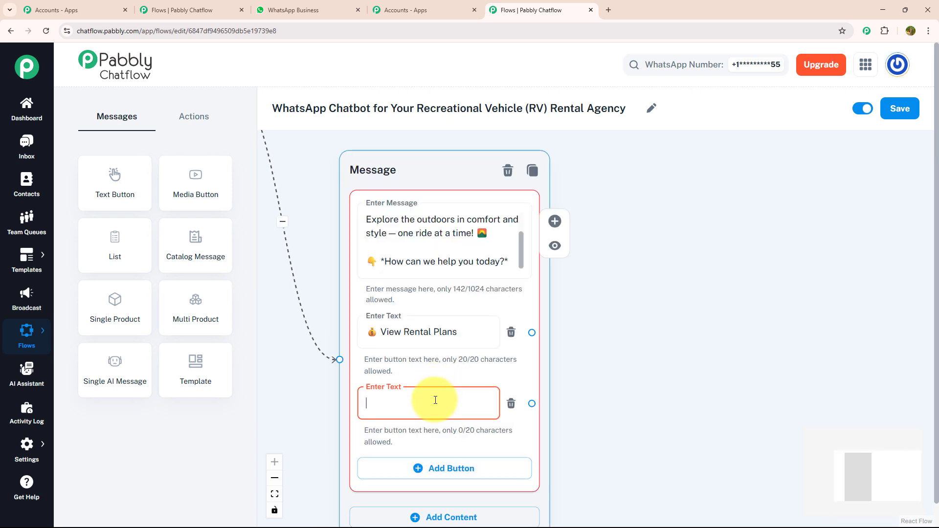
{"action": "type", "text": "✅ Confirm a Booking"}
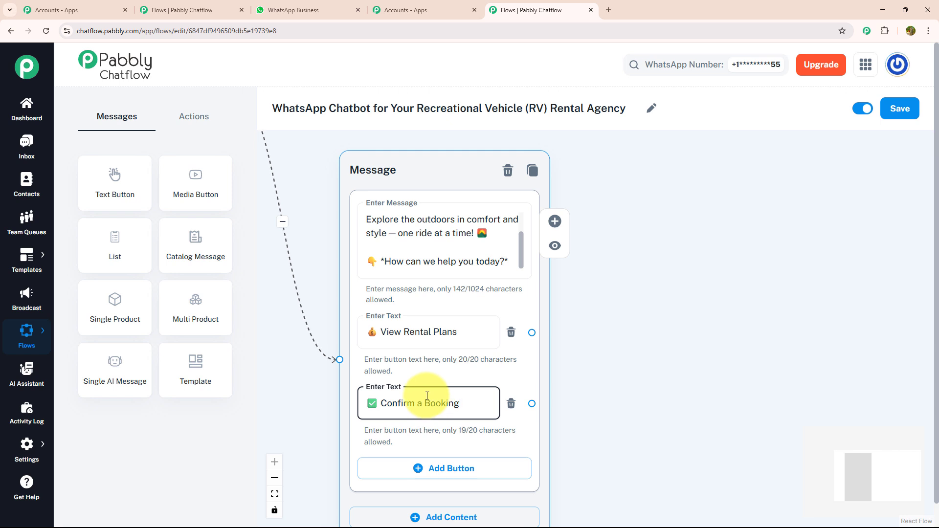
{"action": "left_click", "coordinate": [406, 468]}
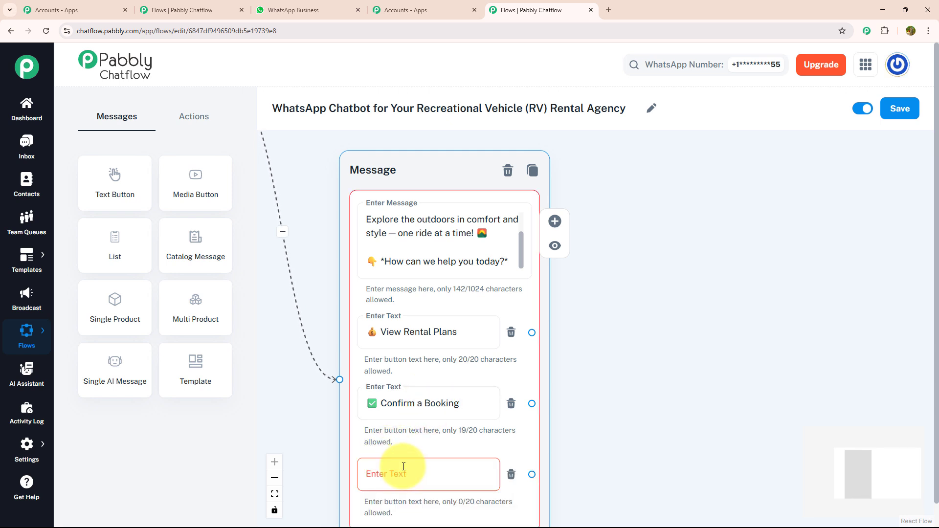
{"action": "left_click", "coordinate": [404, 467]}
{"action": "type", "text": "📷 View RV Photos"}
- Link the View Rental Plans button to a new Text + Button message with the "Pabbly RV Rental Plans – Your Road Trip, Your Way!" text
{"action": "scroll", "coordinate": [404, 466], "scroll_direction": "down", "scroll_amount": 2}
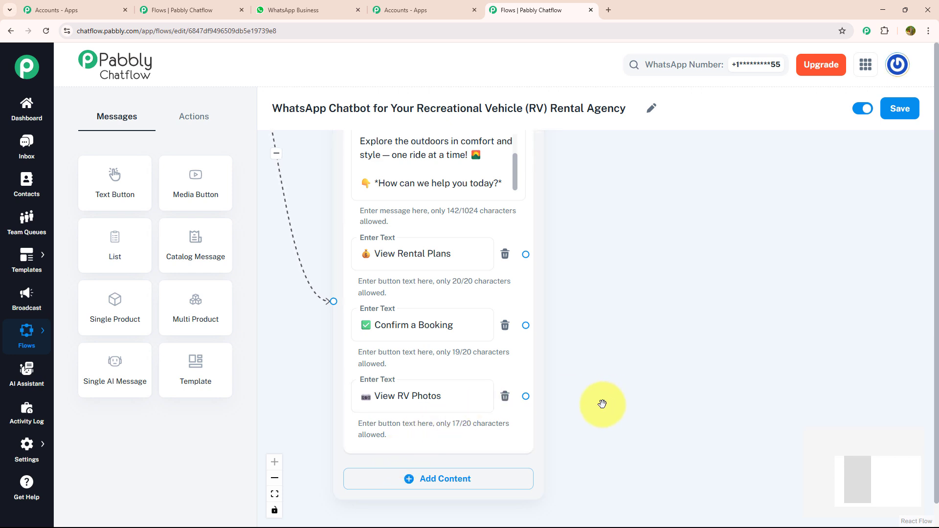
{"action": "left_click_drag", "start_coordinate": [579, 410], "coordinate": [541, 419]}
{"action": "scroll", "coordinate": [542, 419], "scroll_direction": "down", "scroll_amount": 2}
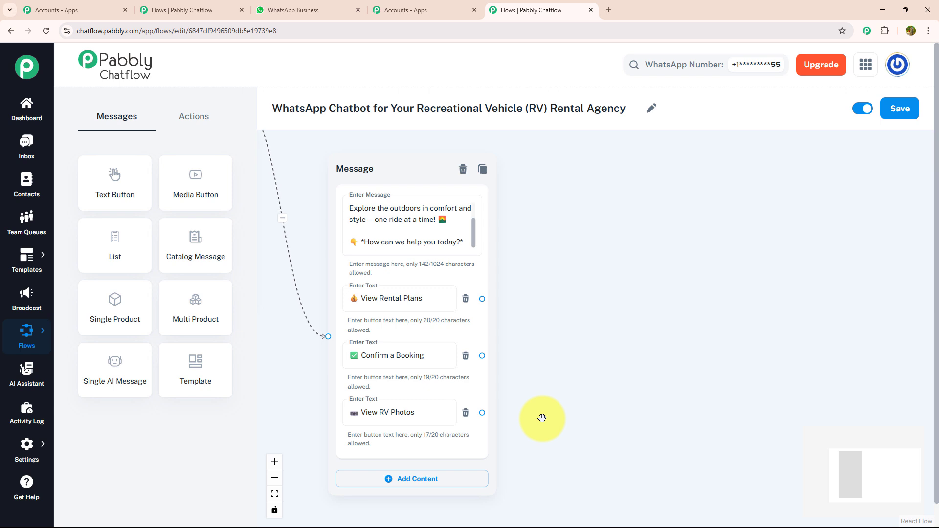
{"action": "scroll", "coordinate": [542, 418], "scroll_direction": "up", "scroll_amount": 2}
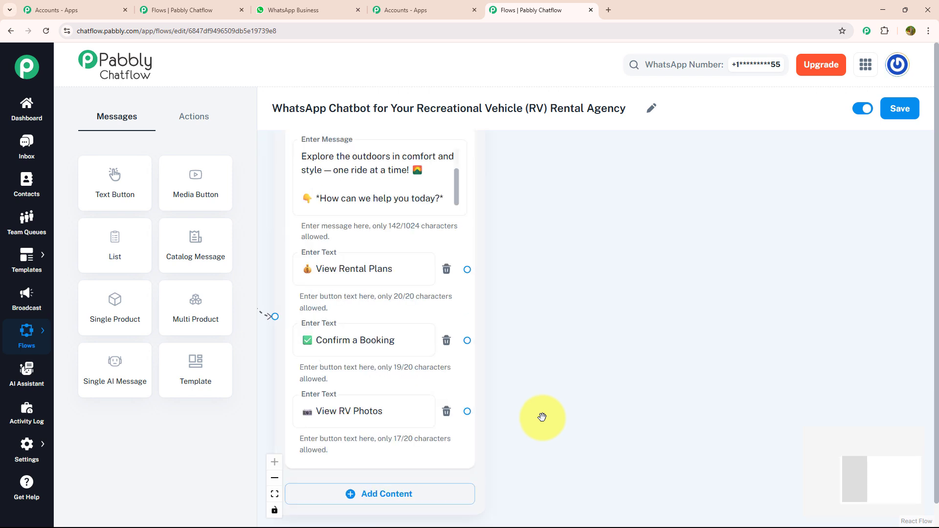
{"action": "left_click_drag", "start_coordinate": [467, 269], "coordinate": [644, 214]}
{"action": "left_click", "coordinate": [644, 215]}
{"action": "left_click", "coordinate": [633, 262]}
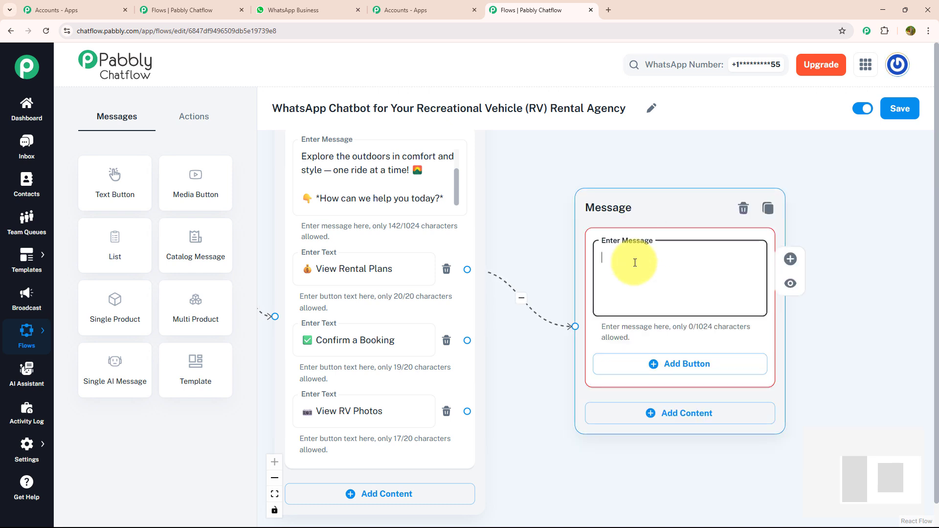
{"action": "key", "text": "ctrl+v"}
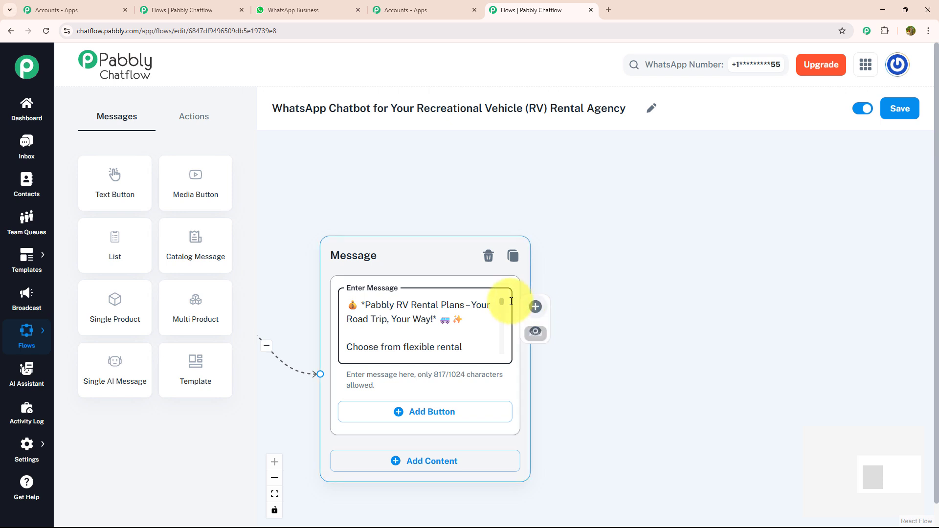
{"action": "left_click_drag", "start_coordinate": [502, 304], "coordinate": [504, 350]}
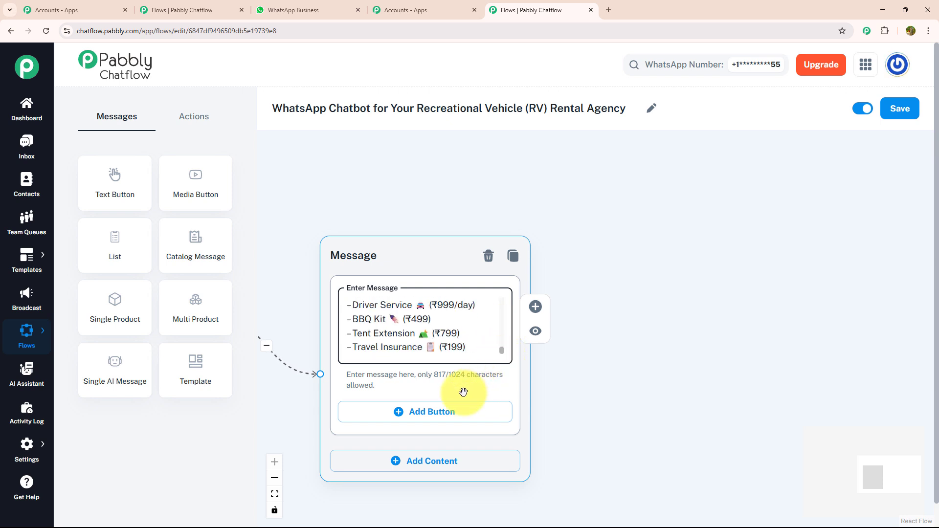
- Add the buttons "Need help📞" and "Menu📋" to the rental plans message, and link Menu back to the welcome message
{"action": "left_click", "coordinate": [432, 412]}
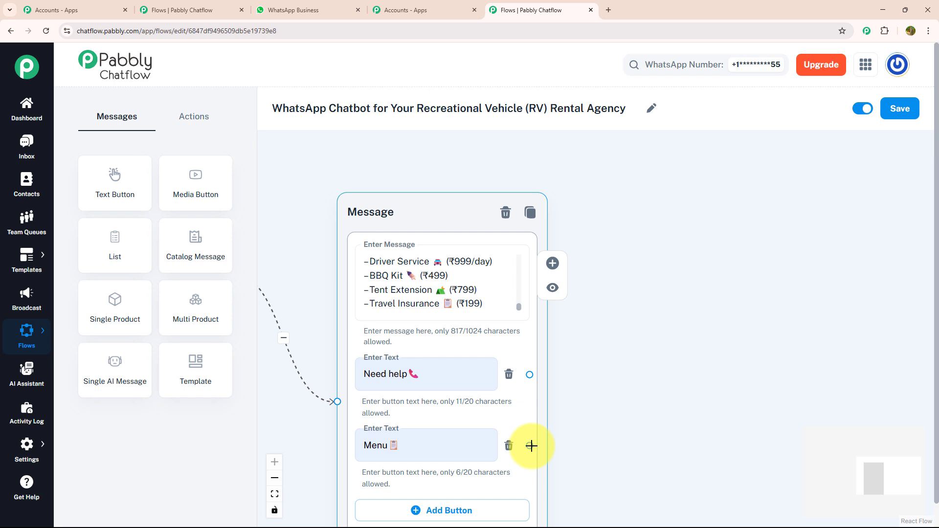
{"action": "left_click_drag", "start_coordinate": [531, 445], "coordinate": [304, 242]}
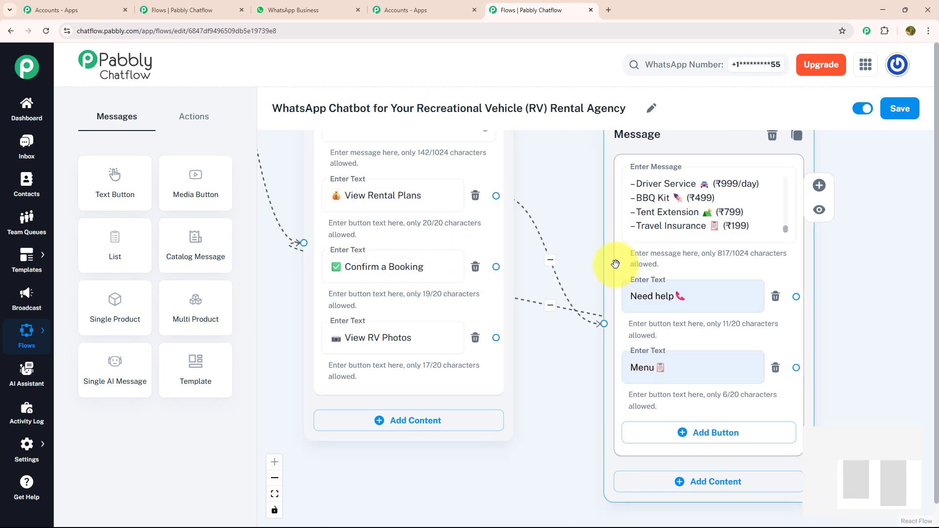
{"action": "left_click_drag", "start_coordinate": [593, 267], "coordinate": [509, 256]}
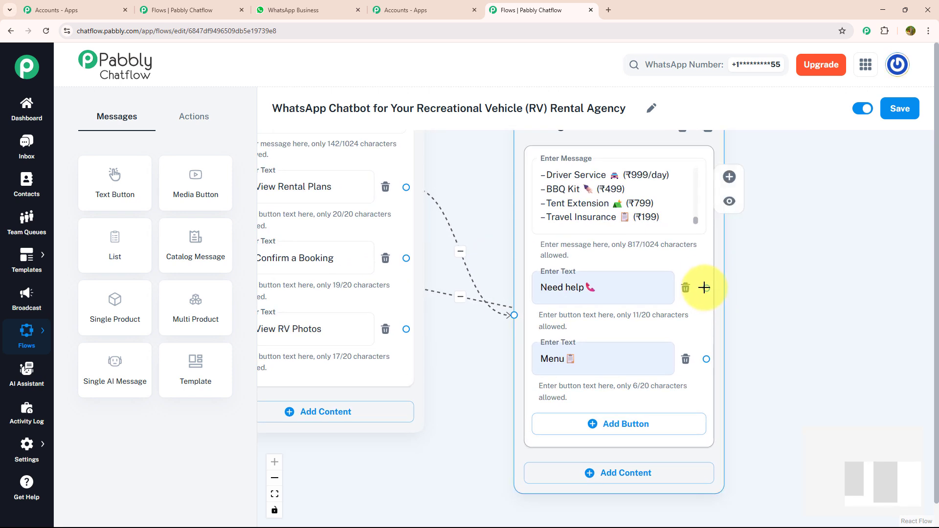
- Link the Need help button to a new Text + Button message with the "Need Help? We're Here for You!" support text
{"action": "left_click_drag", "start_coordinate": [711, 287], "coordinate": [893, 203]}
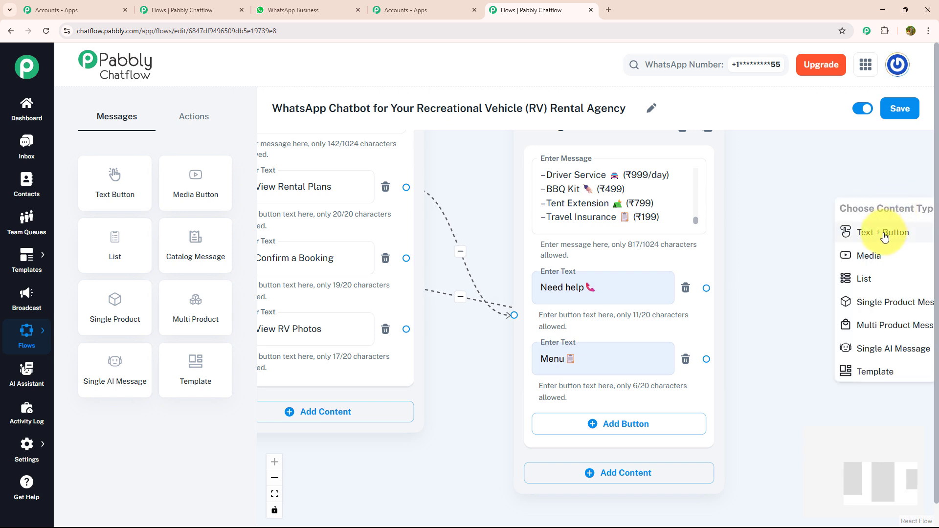
{"action": "left_click", "coordinate": [885, 235]}
{"action": "left_click_drag", "start_coordinate": [847, 184], "coordinate": [534, 177]}
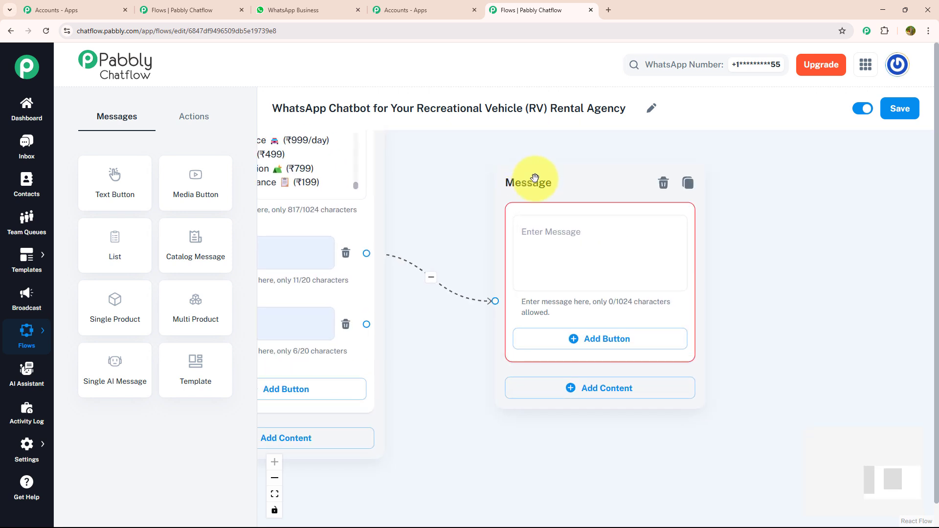
{"action": "left_click", "coordinate": [548, 230]}
{"action": "key", "text": "ctrl+v"}
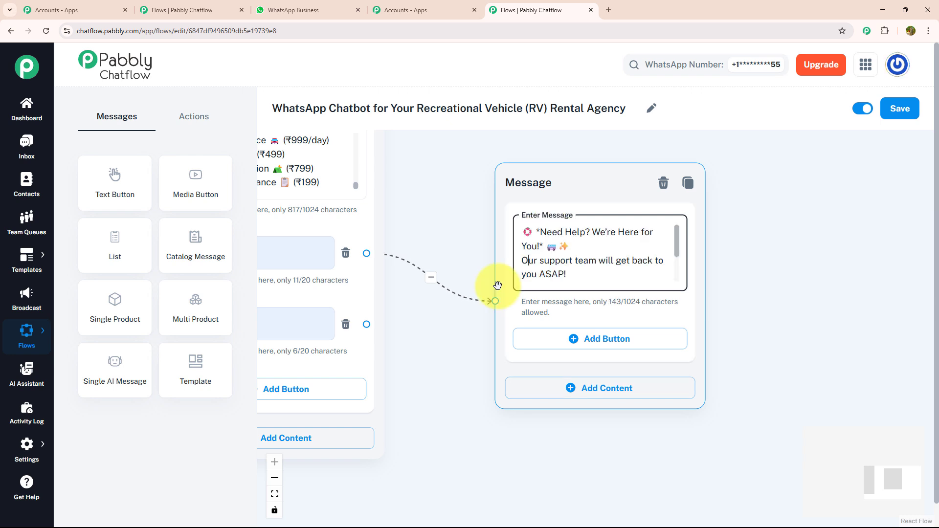
{"action": "left_click_drag", "start_coordinate": [465, 288], "coordinate": [298, 276]}
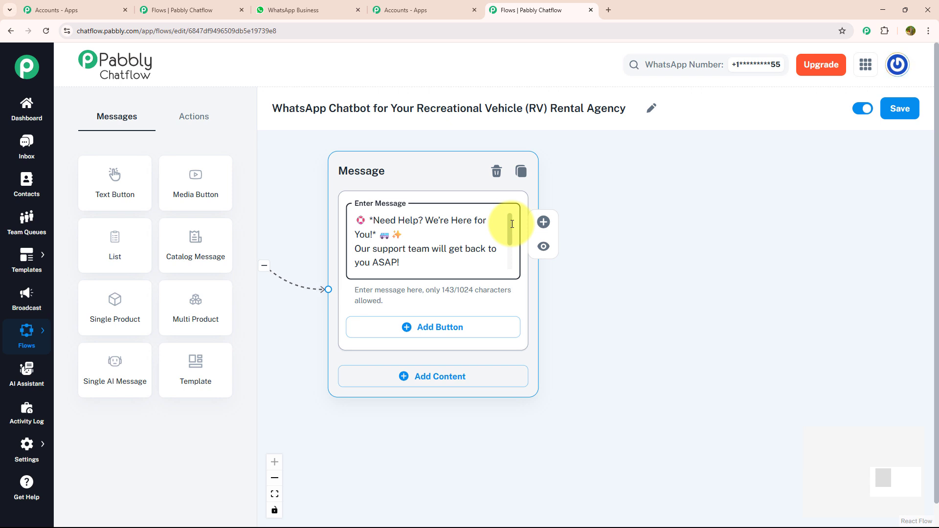
{"action": "left_click_drag", "start_coordinate": [513, 224], "coordinate": [513, 255]}
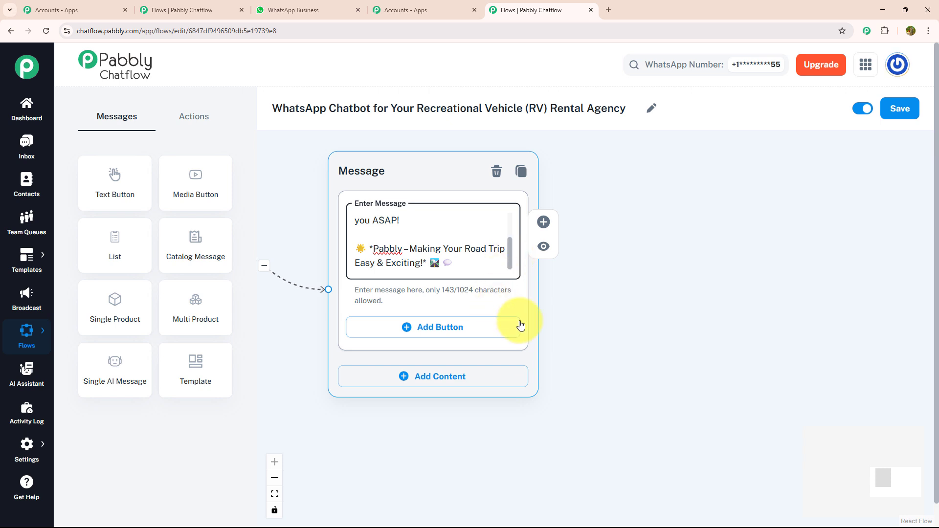
- Link the Confirm a Booking button to a new Ask Question node with the message "Ready to roll? 🚐 Please share: – Full name"
{"action": "left_click_drag", "start_coordinate": [597, 290], "coordinate": [805, 241]}
{"action": "scroll", "coordinate": [805, 241], "scroll_direction": "down", "scroll_amount": 3}
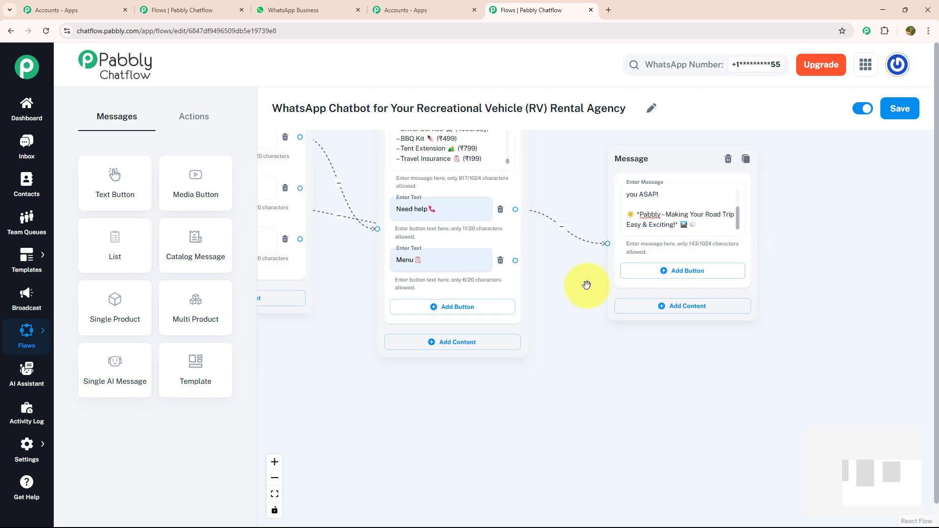
{"action": "left_click_drag", "start_coordinate": [596, 285], "coordinate": [772, 316]}
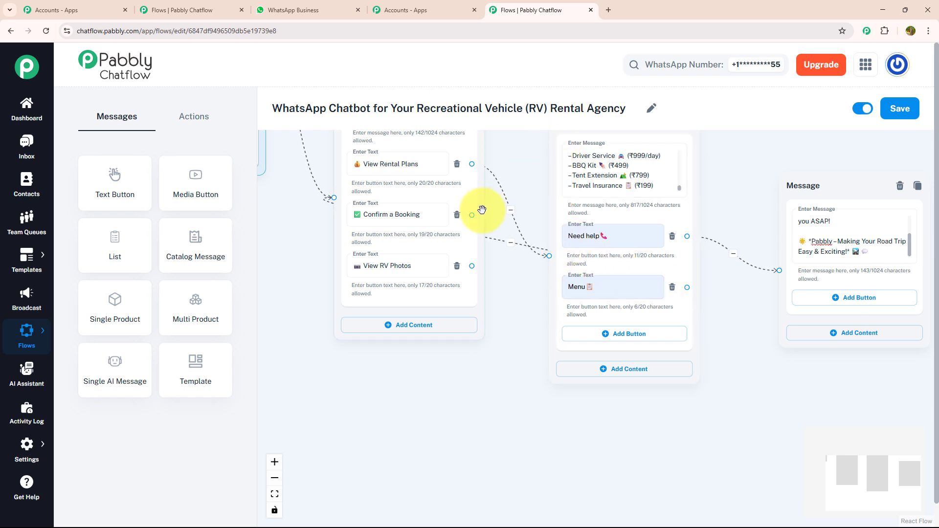
{"action": "left_click_drag", "start_coordinate": [469, 211], "coordinate": [439, 276]}
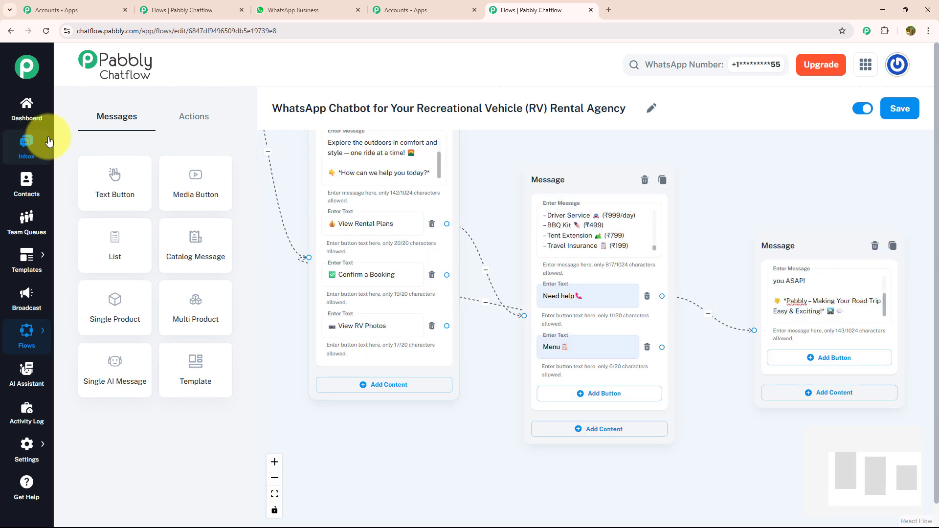
{"action": "left_click", "coordinate": [194, 113]}
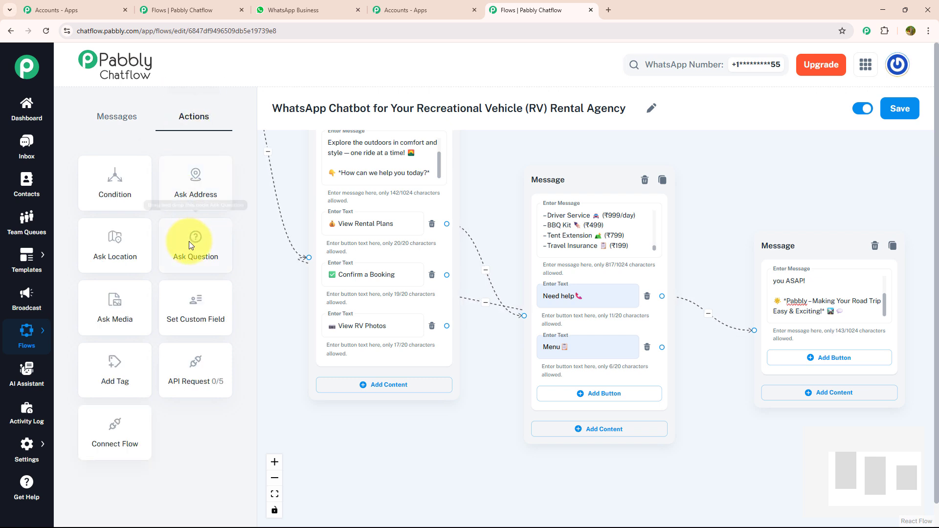
{"action": "left_click_drag", "start_coordinate": [189, 241], "coordinate": [572, 491]}
{"action": "left_click_drag", "start_coordinate": [446, 275], "coordinate": [564, 488]}
{"action": "left_click", "coordinate": [598, 424]}
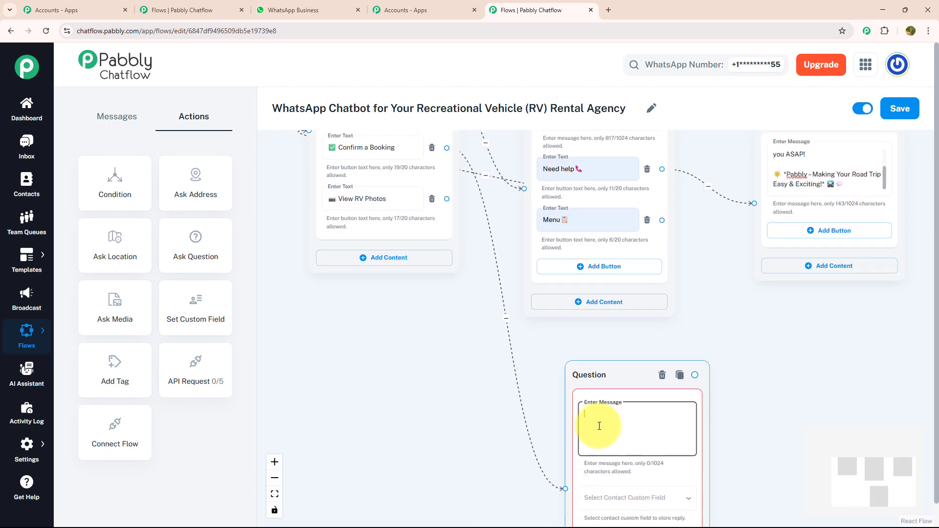
{"action": "type", "text": "Ready to roll? 🚐 Please share: -Full name"}
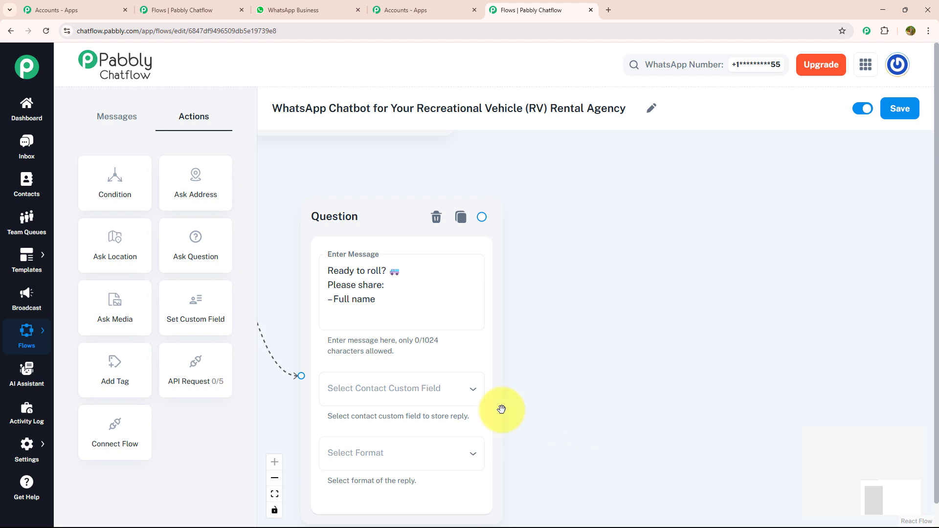
- Store the full name question's reply in the "name" contact custom field with the format Any
{"action": "left_click", "coordinate": [458, 393]}
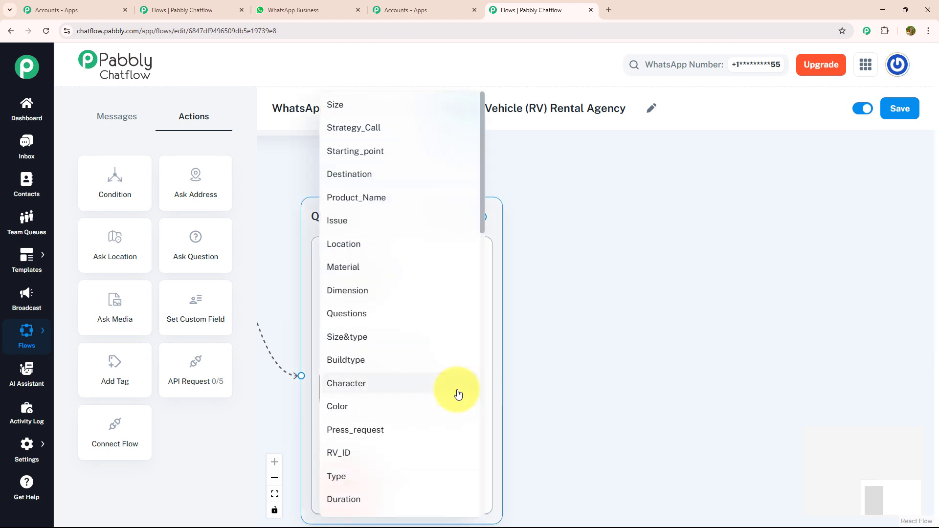
{"action": "scroll", "coordinate": [455, 391], "scroll_direction": "down", "scroll_amount": 10}
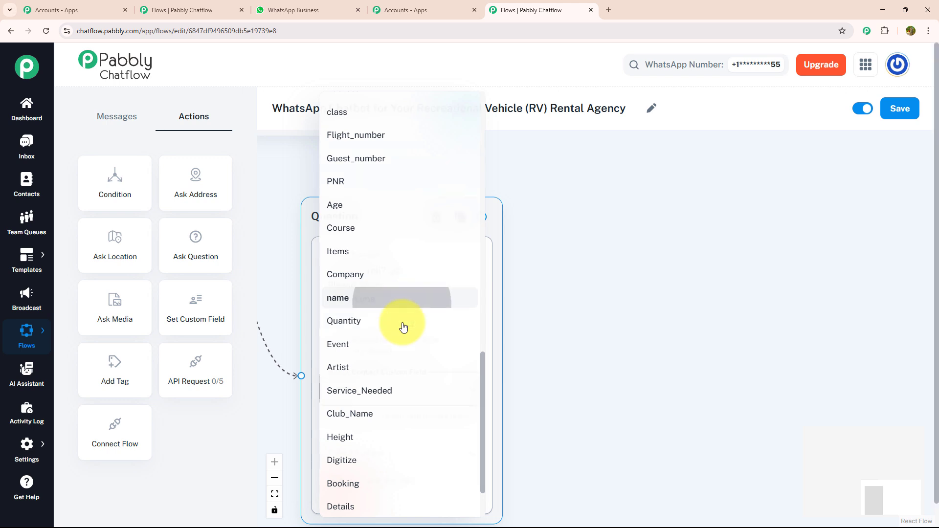
{"action": "left_click", "coordinate": [399, 299]}
{"action": "left_click", "coordinate": [404, 448]}
{"action": "left_click", "coordinate": [392, 377]}
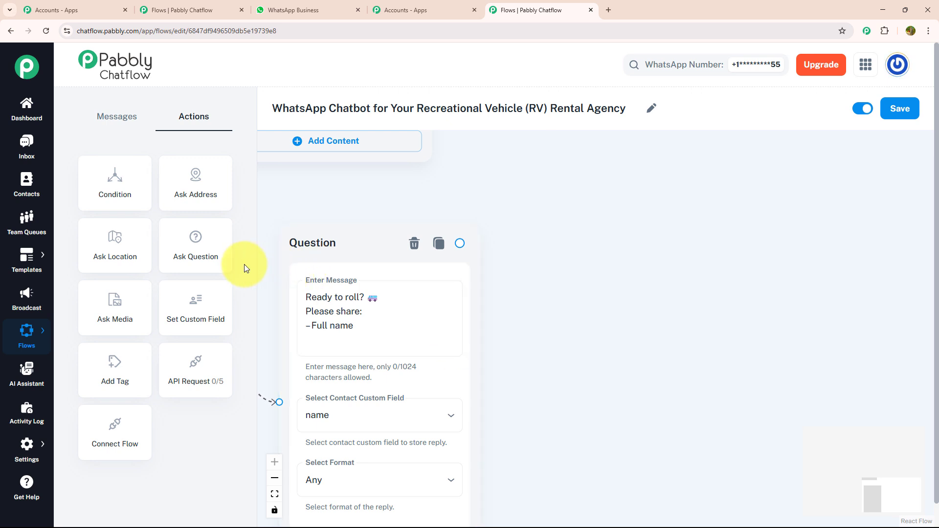
- Link the full name question to a second Ask Question node with the message "Please share: – Travel dates"
{"action": "left_click_drag", "start_coordinate": [183, 250], "coordinate": [646, 304]}
{"action": "left_click_drag", "start_coordinate": [460, 243], "coordinate": [637, 484]}
{"action": "left_click_drag", "start_coordinate": [610, 444], "coordinate": [552, 440]}
{"action": "left_click", "coordinate": [636, 406]}
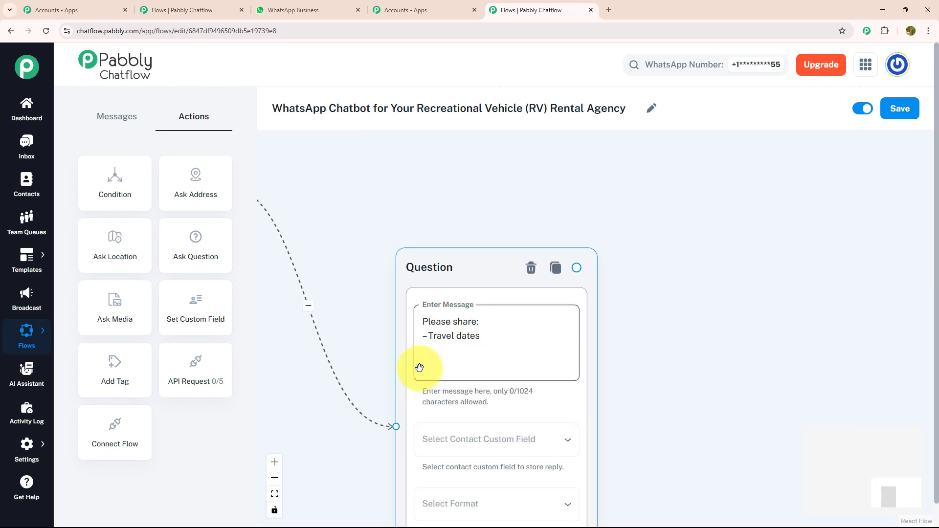
- Store the travel dates reply in the Date contact custom field with the format Any
{"action": "left_click", "coordinate": [533, 440]}
{"action": "scroll", "coordinate": [523, 436], "scroll_direction": "down", "scroll_amount": 8}
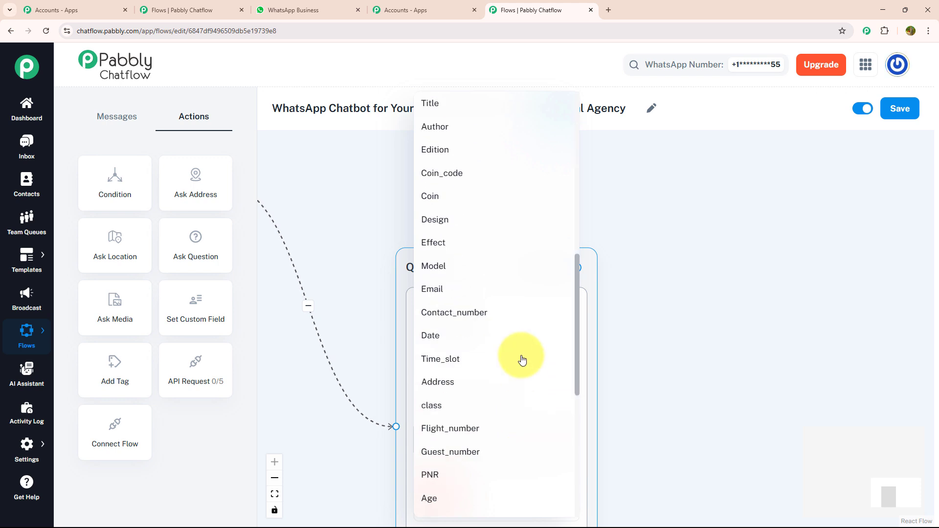
{"action": "left_click", "coordinate": [527, 335]}
{"action": "left_click", "coordinate": [488, 497]}
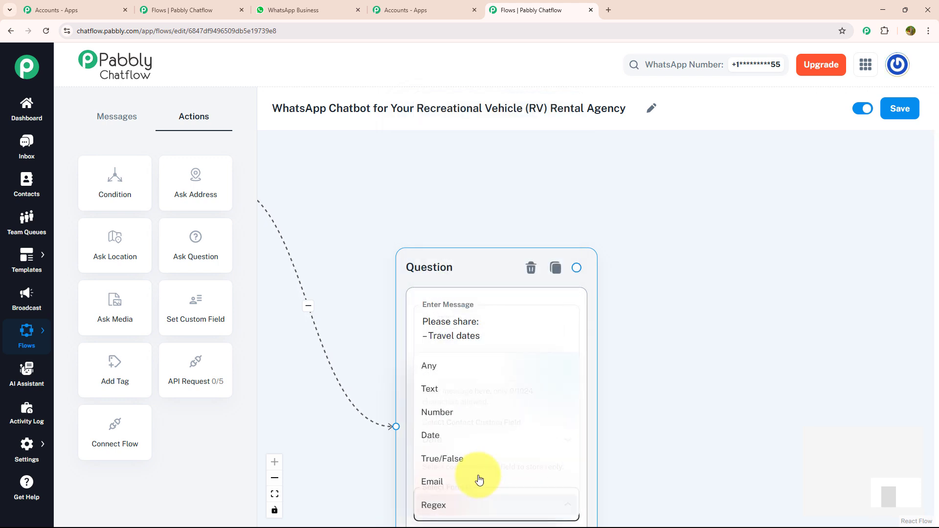
{"action": "left_click", "coordinate": [650, 398]}
{"action": "left_click_drag", "start_coordinate": [650, 398], "coordinate": [538, 383]}
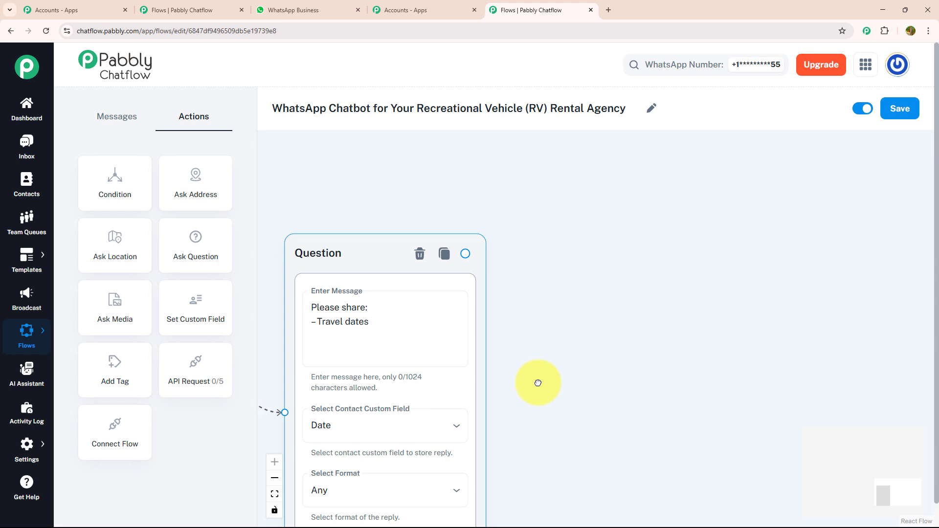
{"action": "left_click", "coordinate": [538, 383]}
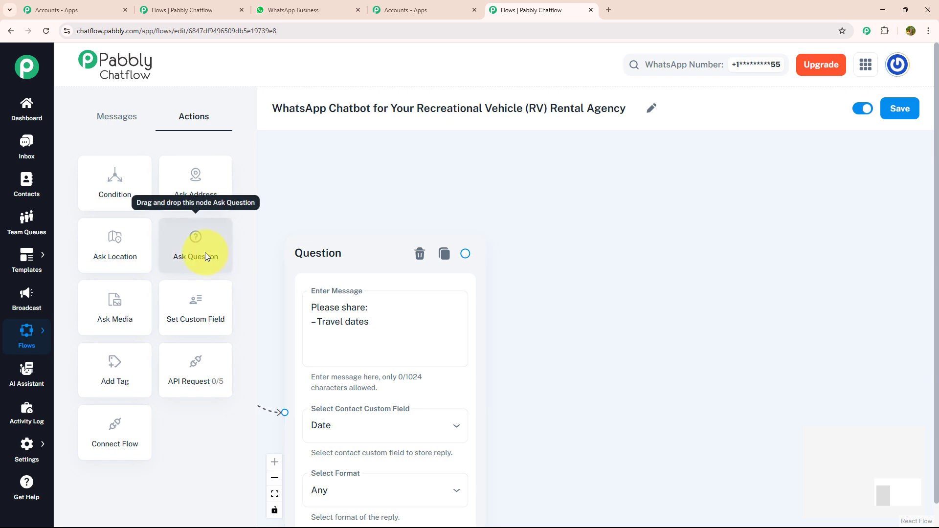
- Link the travel dates question to a third Ask Question node with the message "Please share: – Selected RV type"
{"action": "left_click_drag", "start_coordinate": [202, 249], "coordinate": [589, 304]}
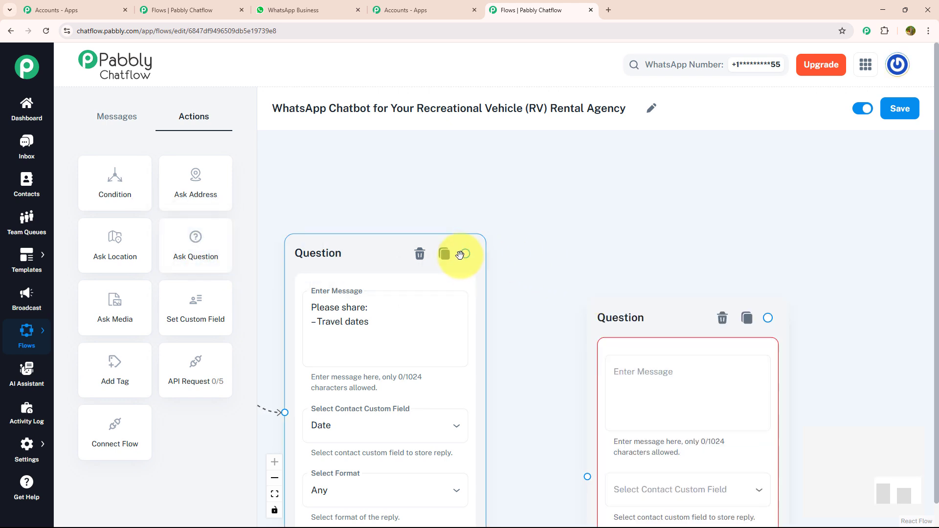
{"action": "left_click_drag", "start_coordinate": [466, 254], "coordinate": [588, 477]}
{"action": "left_click", "coordinate": [655, 392]}
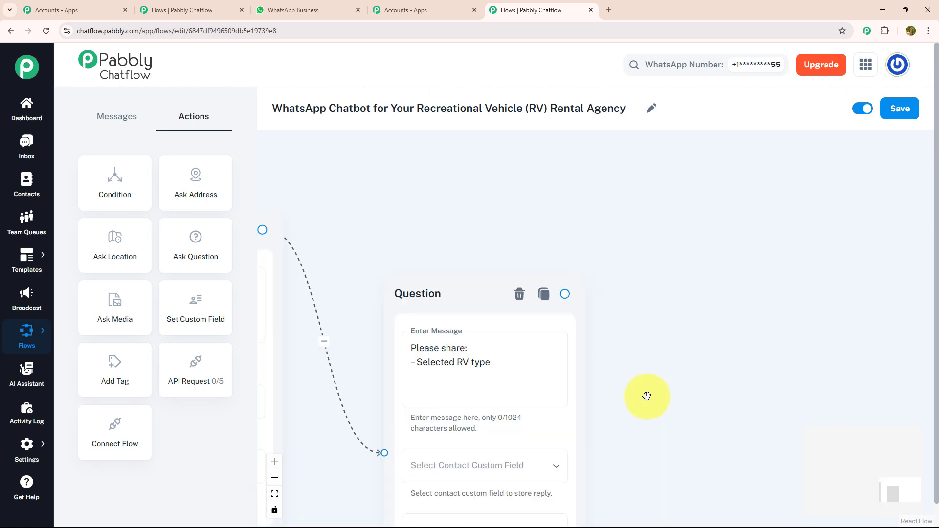
- Store the selected RV type reply in the Type contact custom field with the format Any
{"action": "left_click_drag", "start_coordinate": [634, 441], "coordinate": [579, 304]}
{"action": "left_click", "coordinate": [436, 327]}
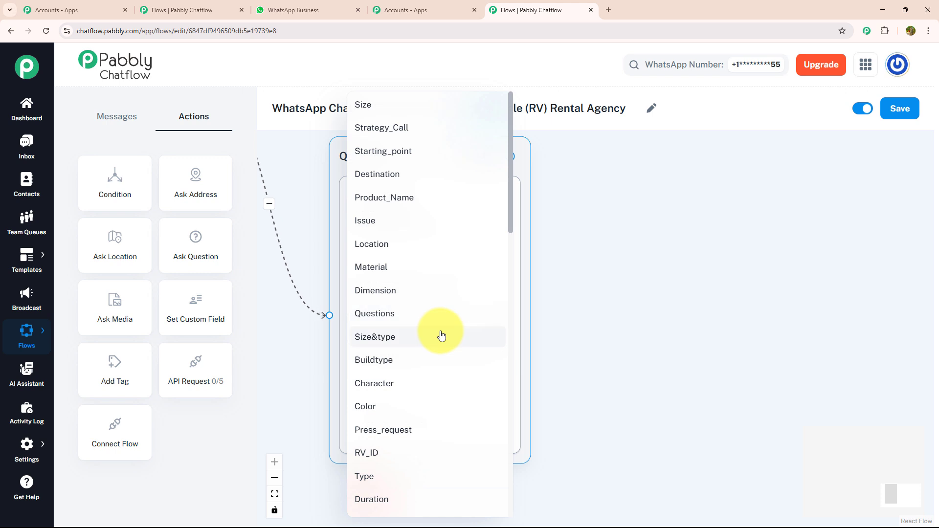
{"action": "scroll", "coordinate": [441, 334], "scroll_direction": "down", "scroll_amount": 2}
{"action": "left_click", "coordinate": [435, 378]}
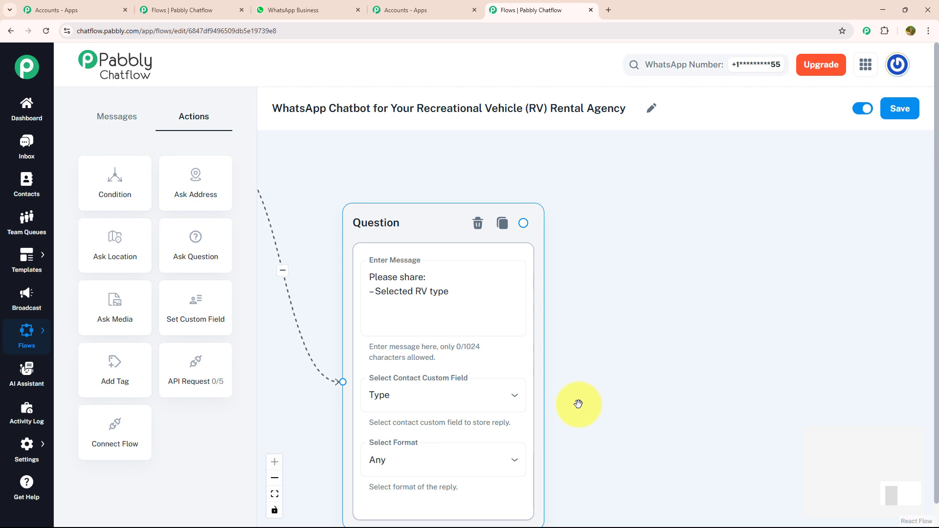
- Link the RV type question to a new API Request node and open its request settings
{"action": "left_click_drag", "start_coordinate": [190, 377], "coordinate": [705, 250]}
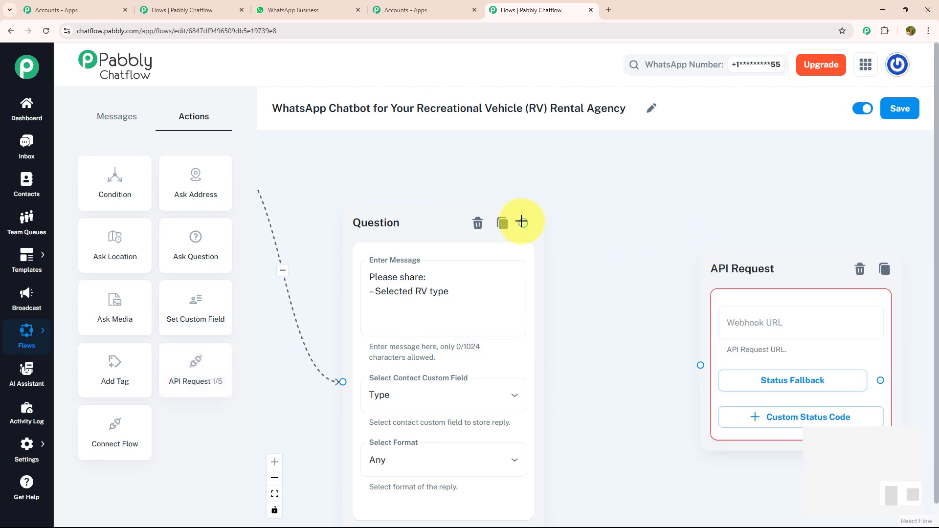
{"action": "left_click_drag", "start_coordinate": [524, 223], "coordinate": [701, 362]}
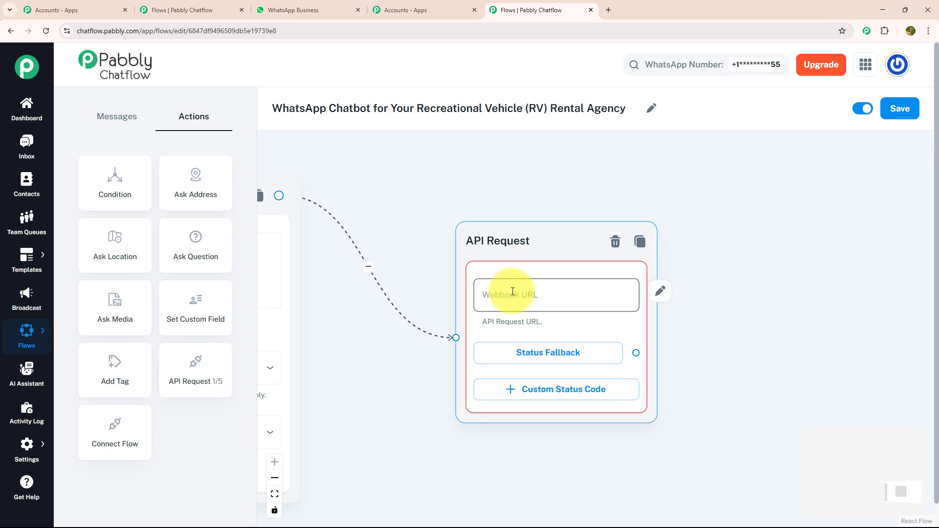
{"action": "left_click", "coordinate": [512, 291]}
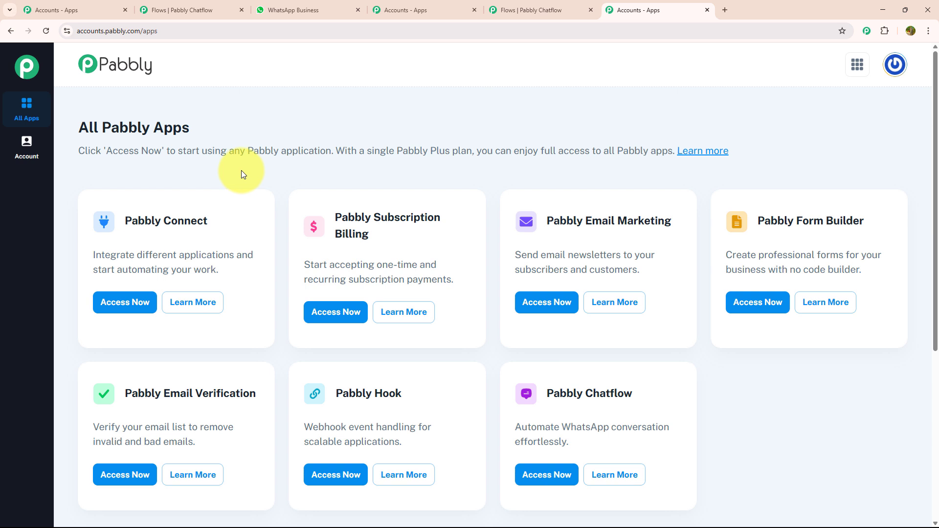
- Switch to Pabbly Connect and create a workflow named "RV Rental Agency" in the Home folder
{"action": "left_click", "coordinate": [139, 307]}
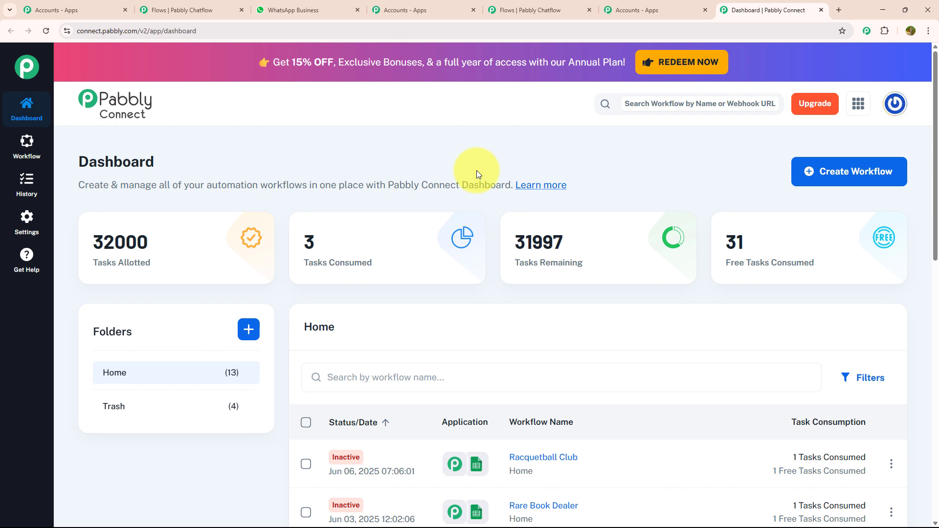
{"action": "left_click", "coordinate": [822, 169]}
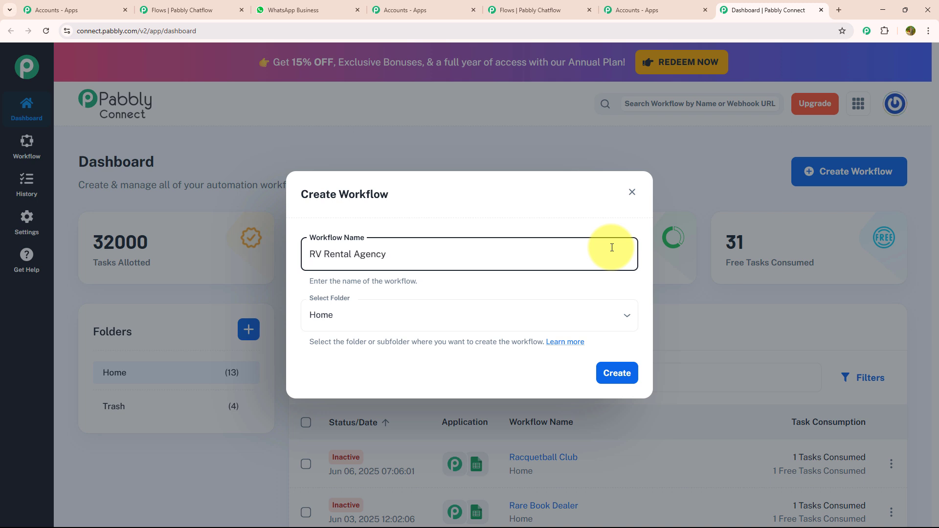
{"action": "left_click", "coordinate": [617, 374]}
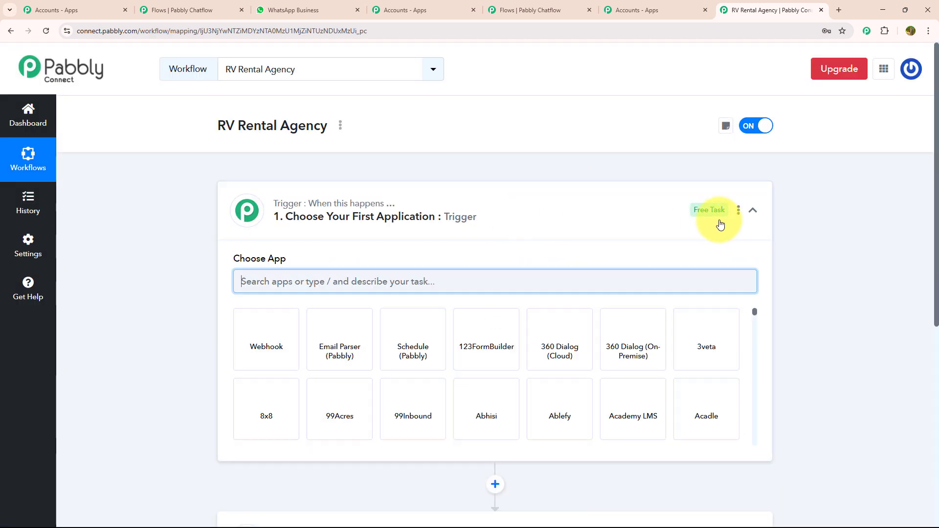
- Set the workflow's trigger app to Pabbly Chatflow with the trigger event New Message Received
{"action": "left_click", "coordinate": [751, 210]}
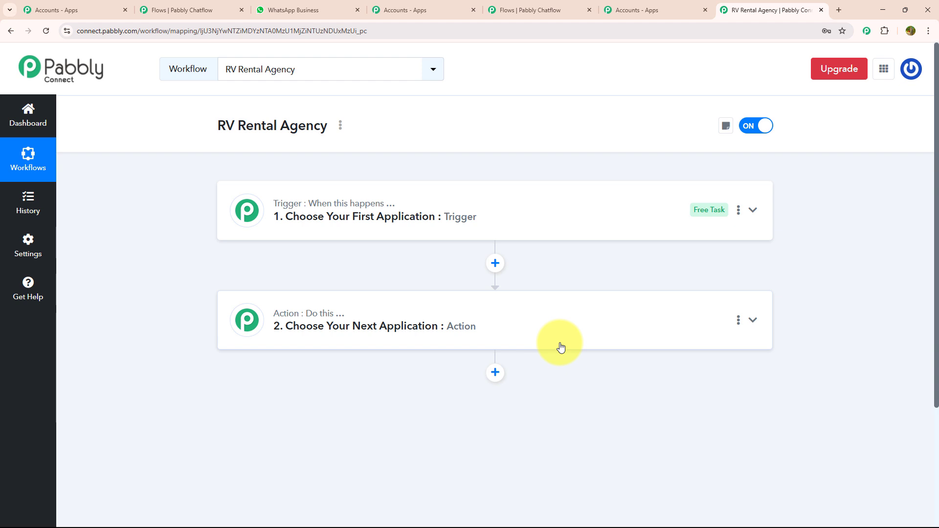
{"action": "left_click", "coordinate": [754, 210]}
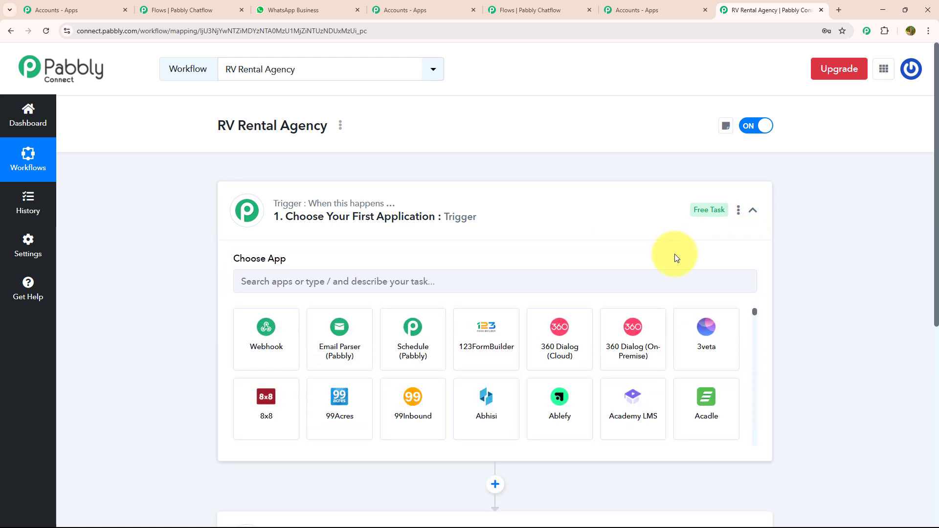
{"action": "left_click", "coordinate": [661, 280]}
{"action": "type", "text": "chatfl"}
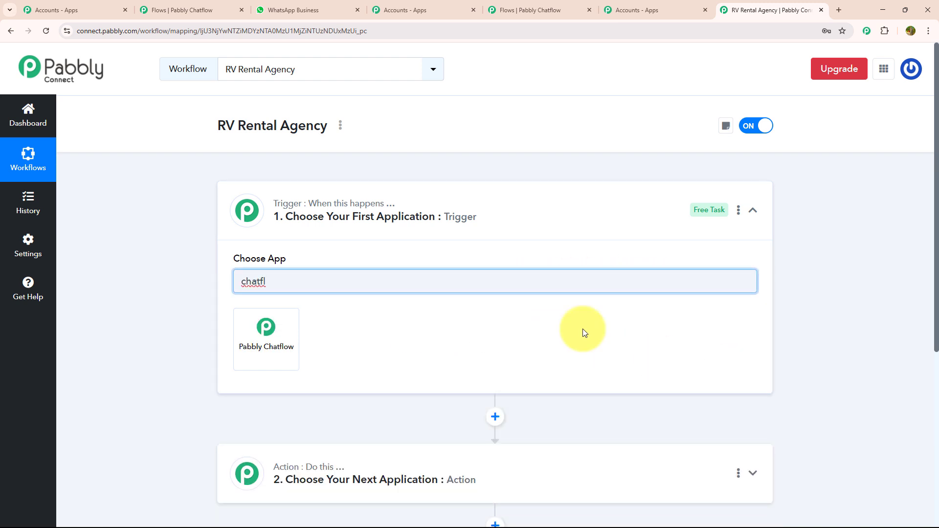
{"action": "left_click", "coordinate": [291, 340]}
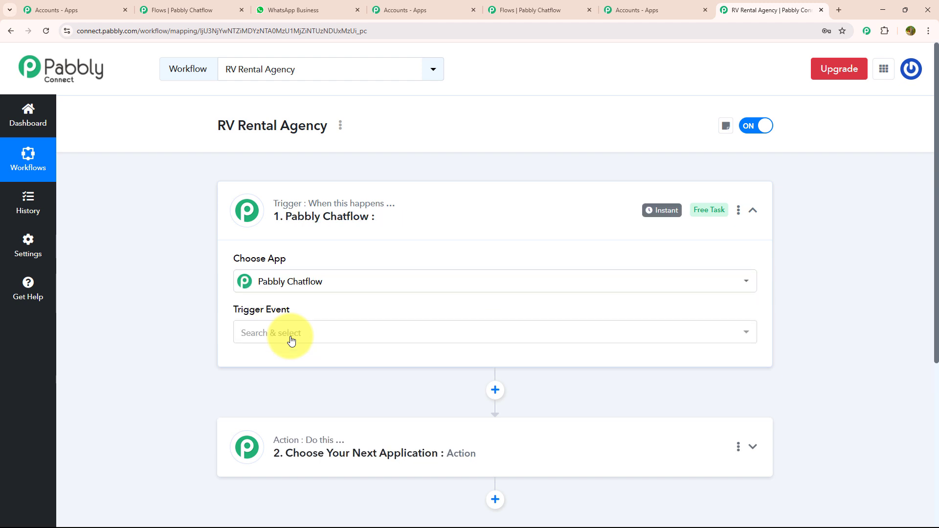
{"action": "left_click", "coordinate": [291, 337]}
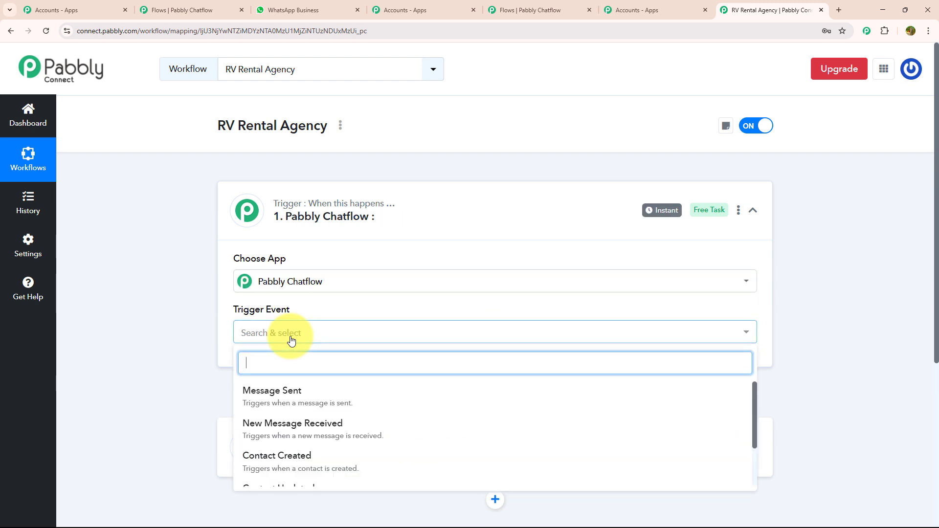
{"action": "left_click", "coordinate": [311, 424]}
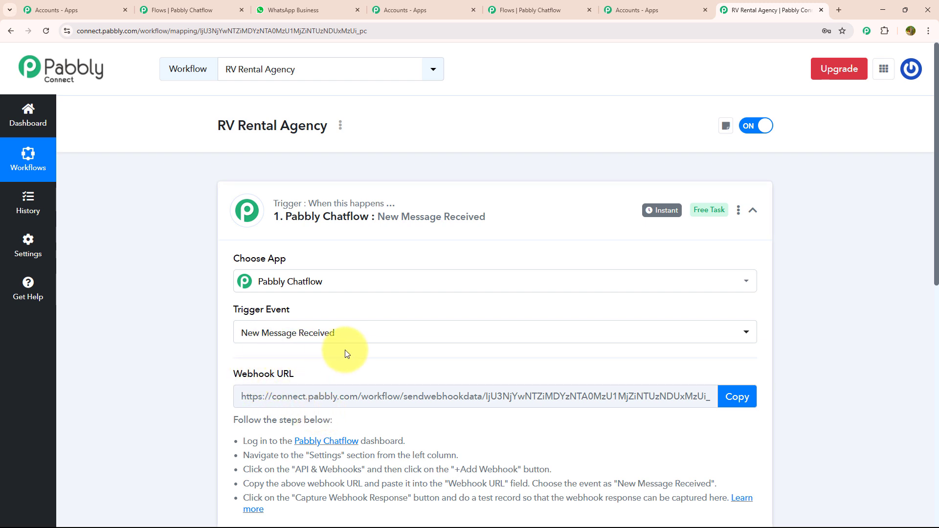
- Copy the trigger's webhook URL into the Chatflow API Request's URL and set the request method to POST
{"action": "scroll", "coordinate": [799, 379], "scroll_direction": "down", "scroll_amount": 3}
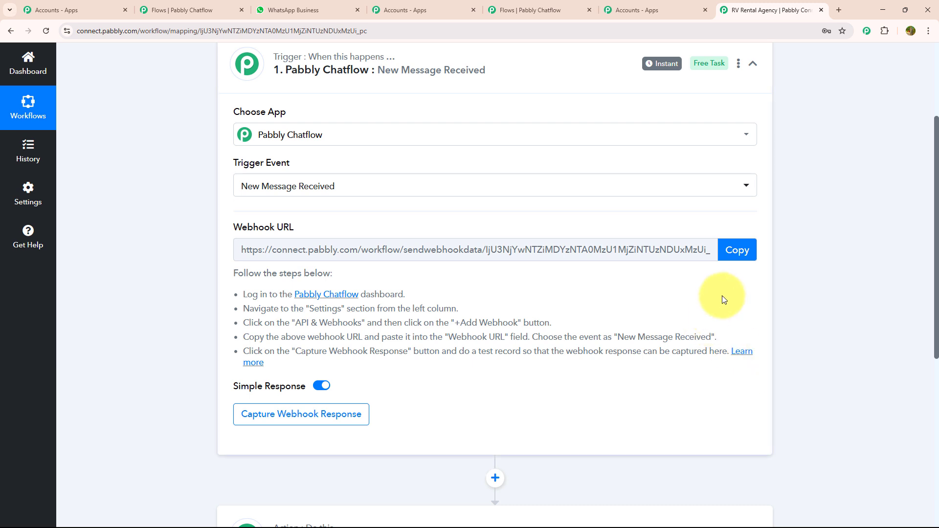
{"action": "left_click", "coordinate": [731, 255]}
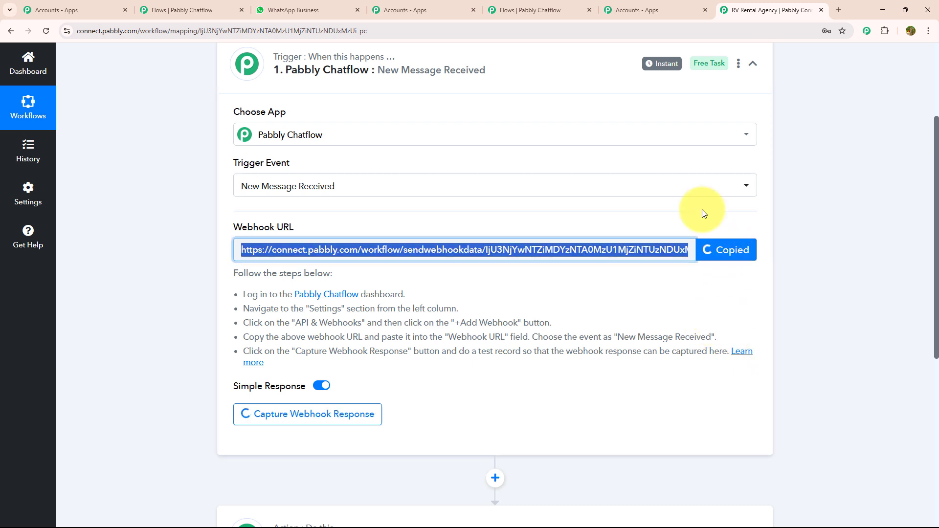
{"action": "left_click", "coordinate": [520, 11]}
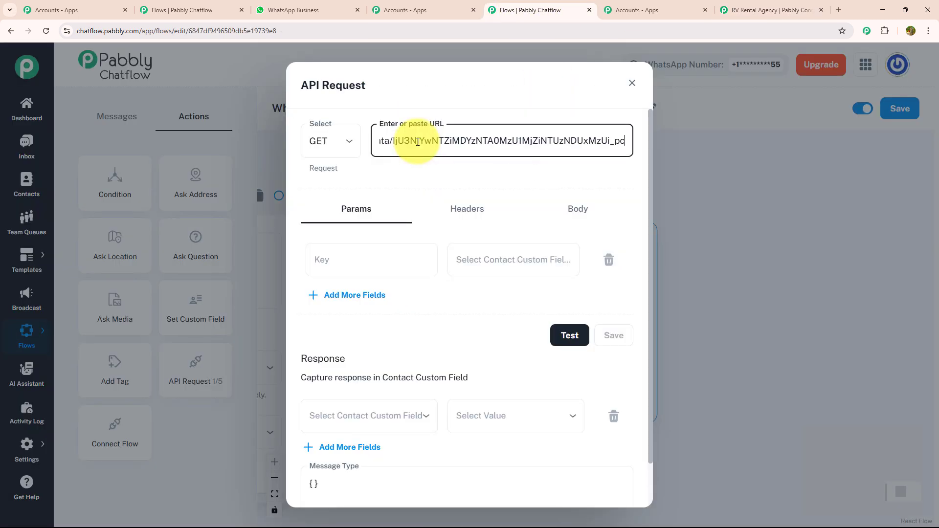
{"action": "left_click", "coordinate": [349, 143]}
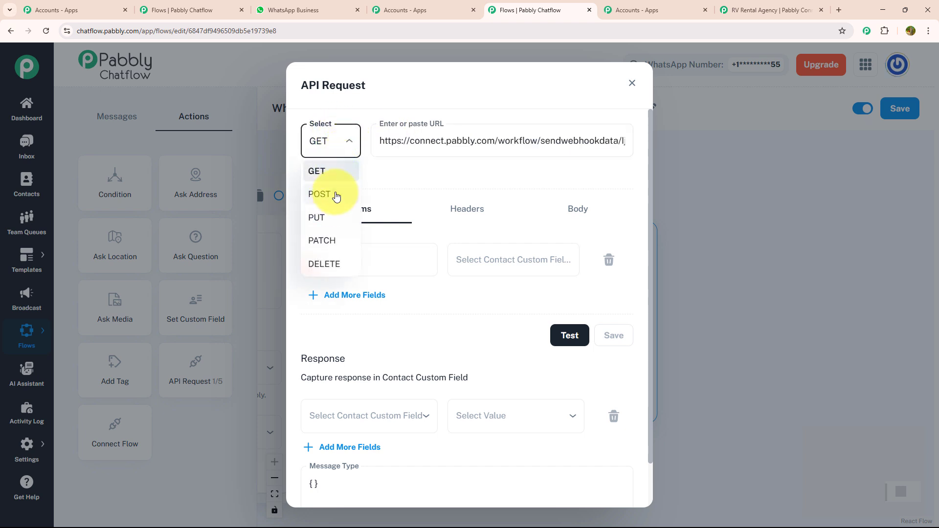
{"action": "left_click", "coordinate": [334, 195]}
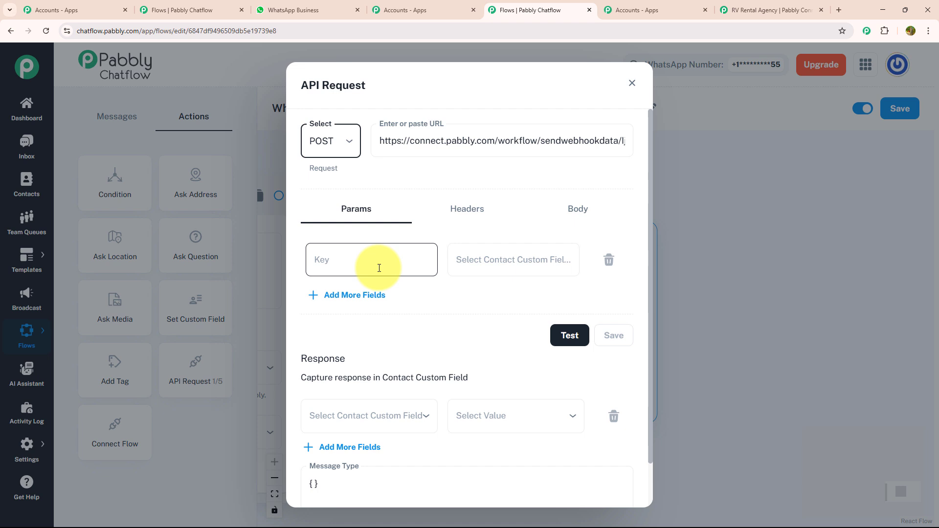
- Add request params Name $Name, Mobile number $MobileNumber, Travel dates $Date and RV type $Type, test the API request and close its settings
{"action": "left_click", "coordinate": [379, 268]}
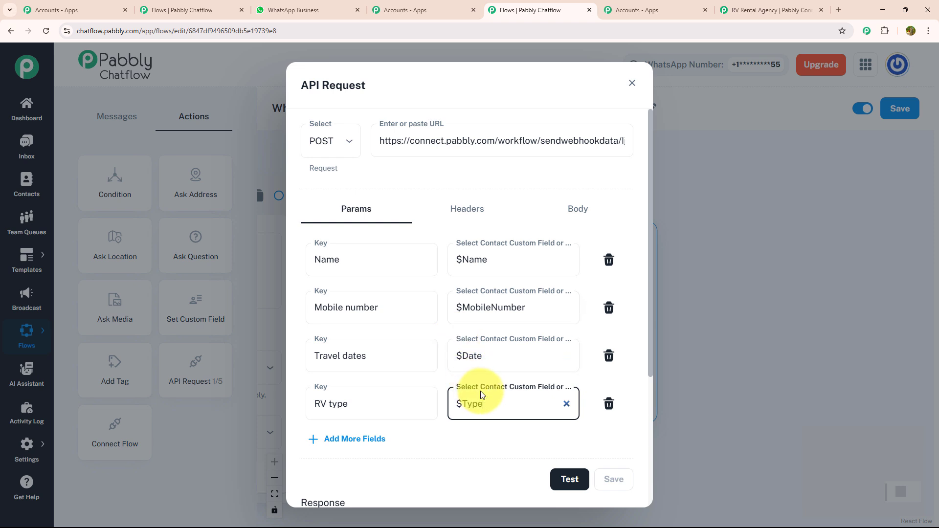
{"action": "left_click", "coordinate": [586, 478]}
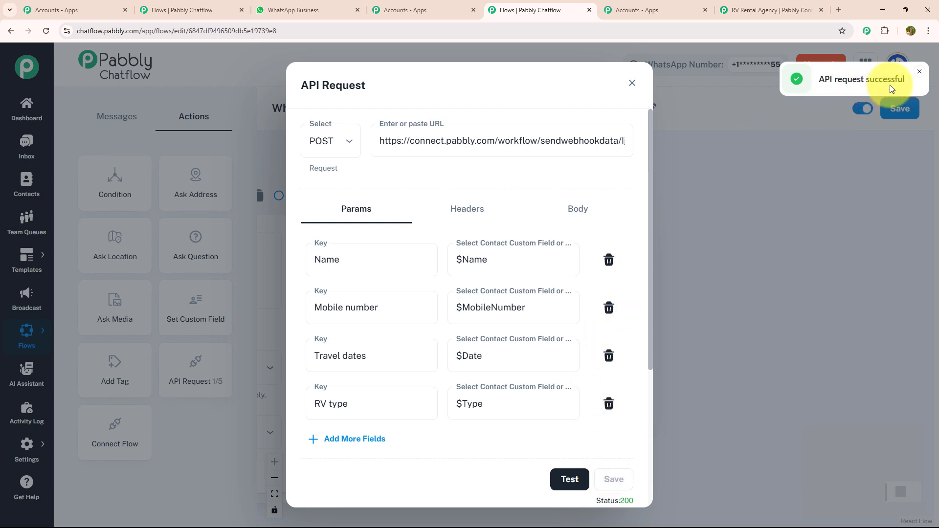
{"action": "left_click", "coordinate": [632, 84]}
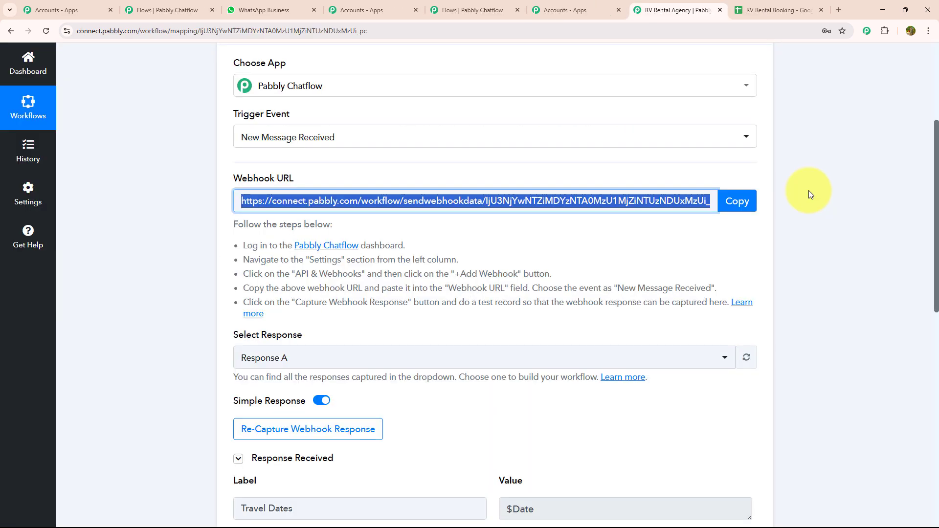
- Switch to Pabbly Connect and set the workflow's action app to Google Sheets with the action event Add New Row
{"action": "scroll", "coordinate": [808, 191], "scroll_direction": "up", "scroll_amount": 1}
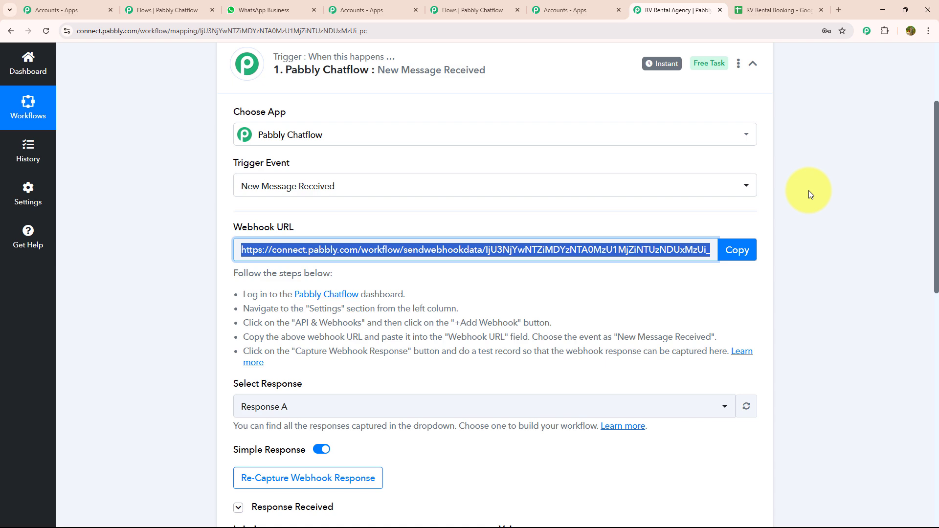
{"action": "scroll", "coordinate": [809, 190], "scroll_direction": "down", "scroll_amount": 10}
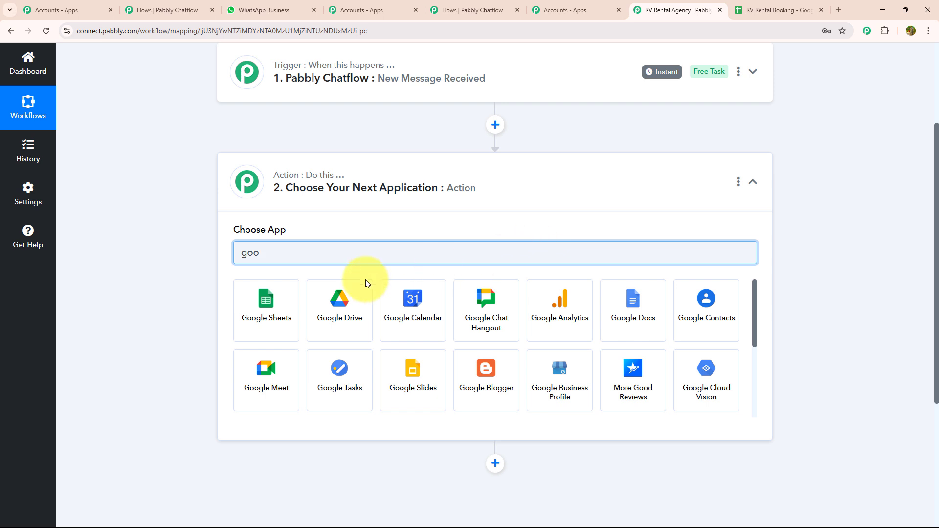
{"action": "left_click", "coordinate": [291, 313]}
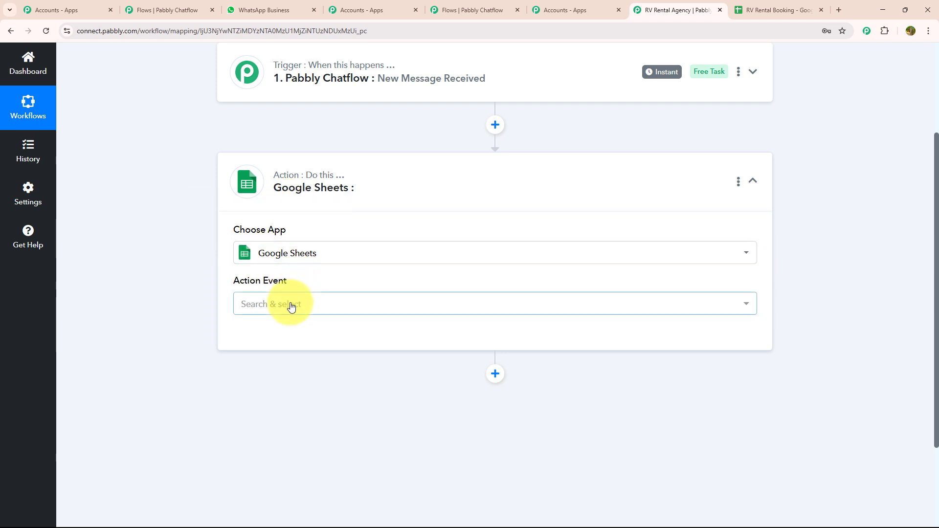
{"action": "left_click", "coordinate": [291, 304]}
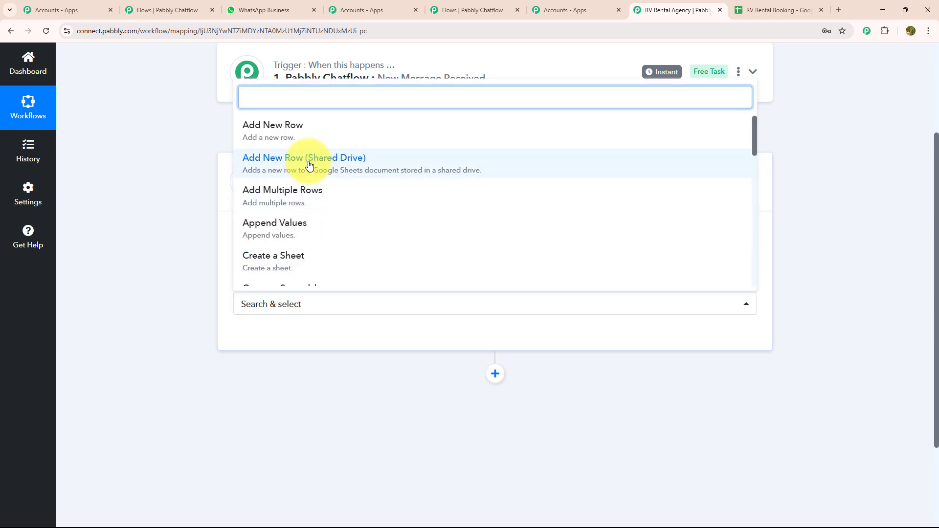
{"action": "left_click", "coordinate": [310, 139]}
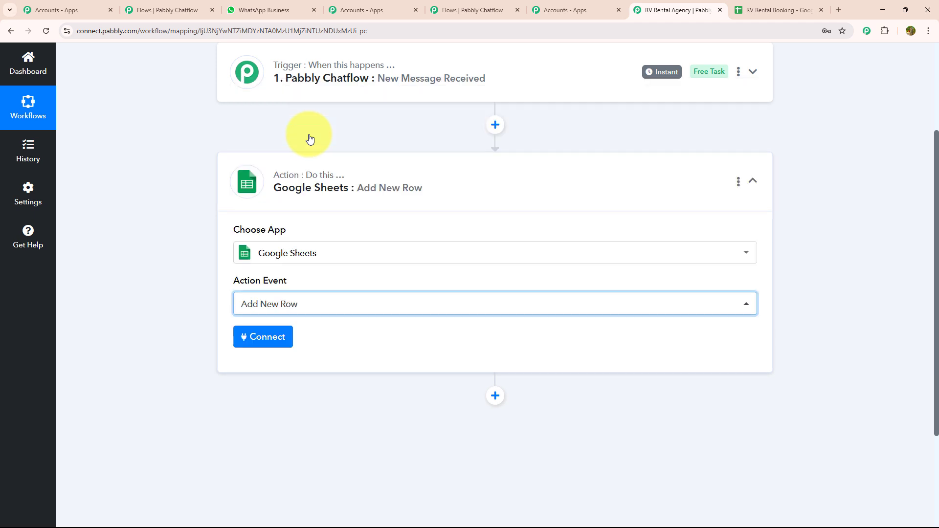
- Connect Google Sheets through a new Google sign-in connection and choose the RV Rental Booking spreadsheet
{"action": "left_click", "coordinate": [279, 345]}
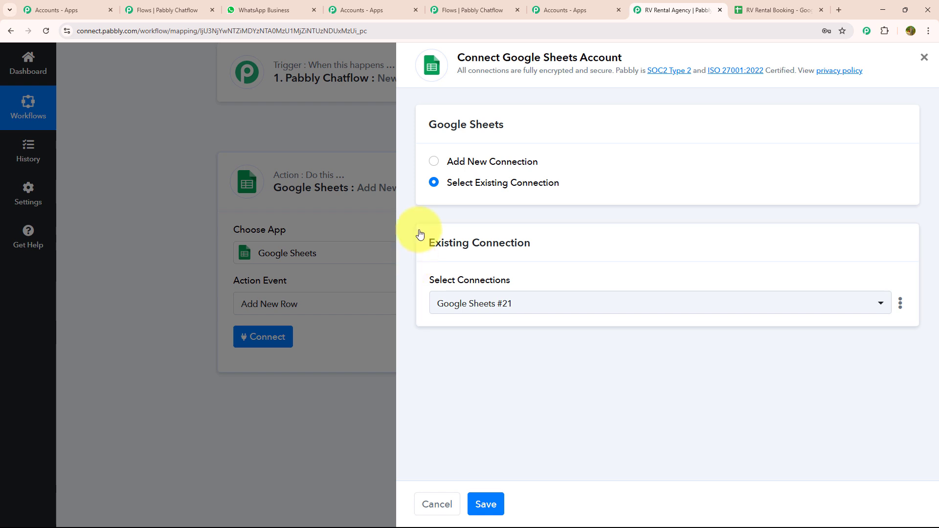
{"action": "left_click", "coordinate": [432, 162]}
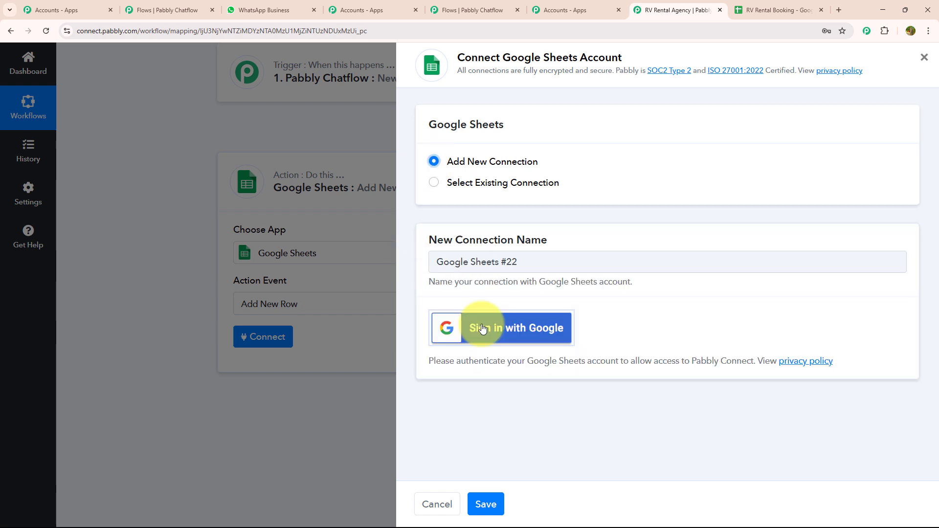
{"action": "left_click", "coordinate": [481, 328]}
{"action": "left_click", "coordinate": [364, 269]}
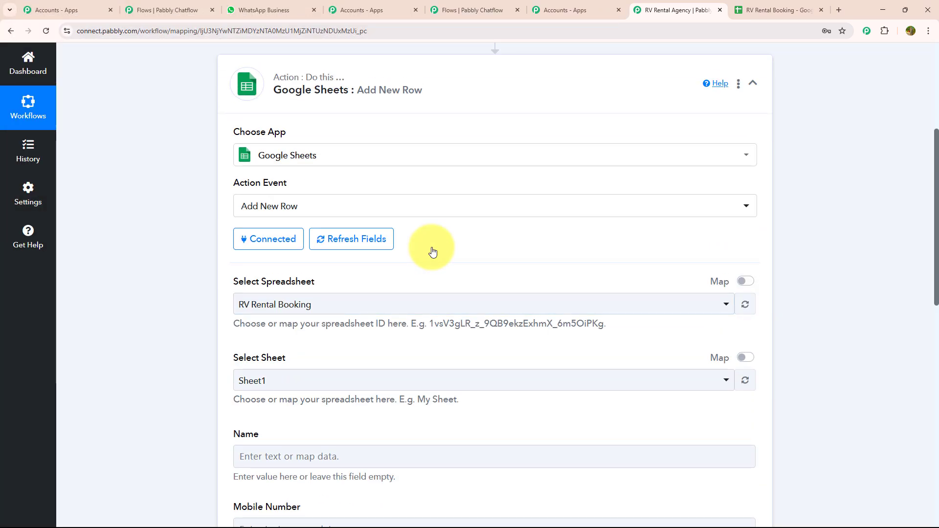
{"action": "left_click", "coordinate": [596, 311]}
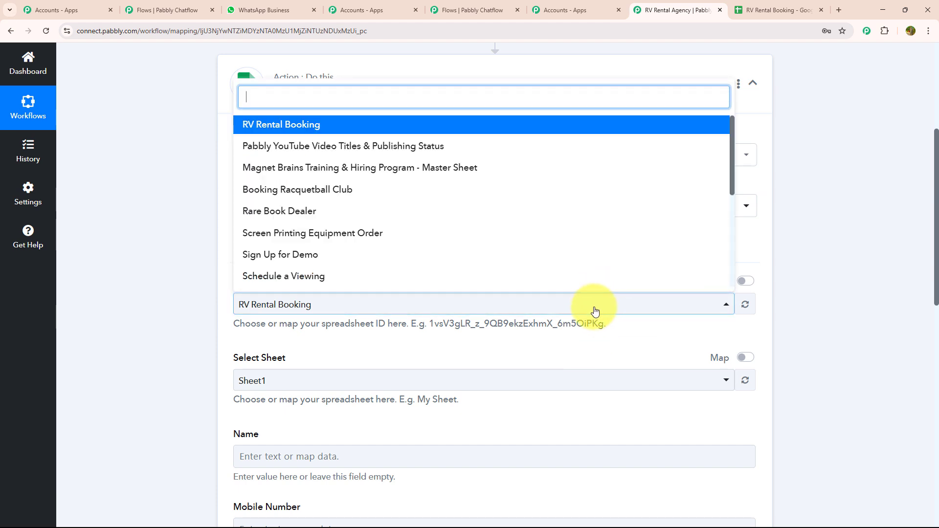
{"action": "left_click", "coordinate": [544, 126]}
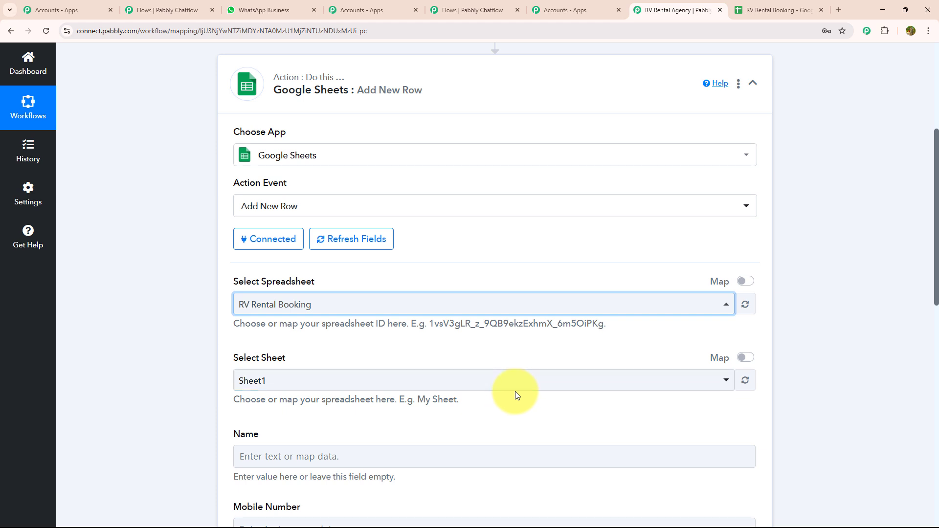
- Map the row's Name, Mobile Number, Travel Dates and RV Type fields to the matching Chatflow trigger values
{"action": "scroll", "coordinate": [515, 395], "scroll_direction": "down", "scroll_amount": 3}
{"action": "left_click", "coordinate": [487, 315]}
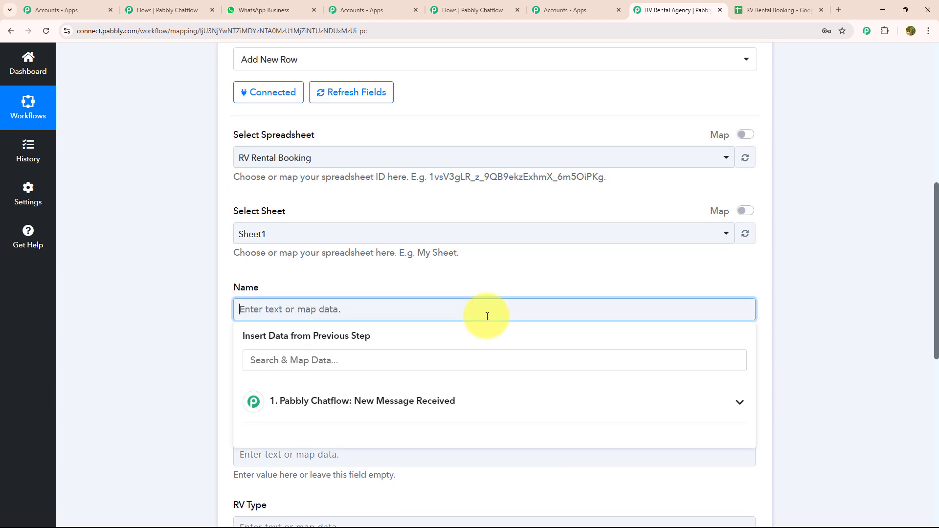
{"action": "left_click", "coordinate": [377, 399]}
{"action": "left_click", "coordinate": [341, 482]}
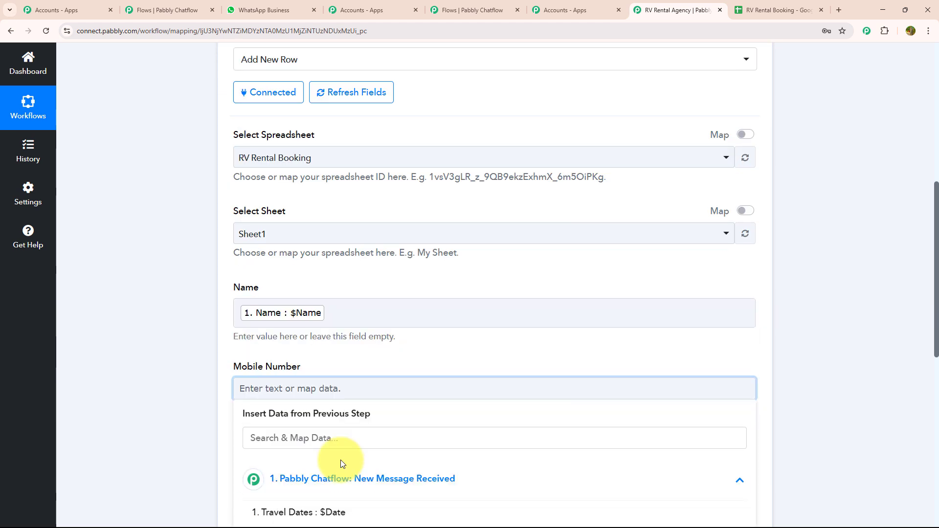
{"action": "scroll", "coordinate": [341, 461], "scroll_direction": "down", "scroll_amount": 3}
{"action": "left_click", "coordinate": [342, 380]}
{"action": "left_click", "coordinate": [304, 354]}
{"action": "left_click", "coordinate": [313, 392]}
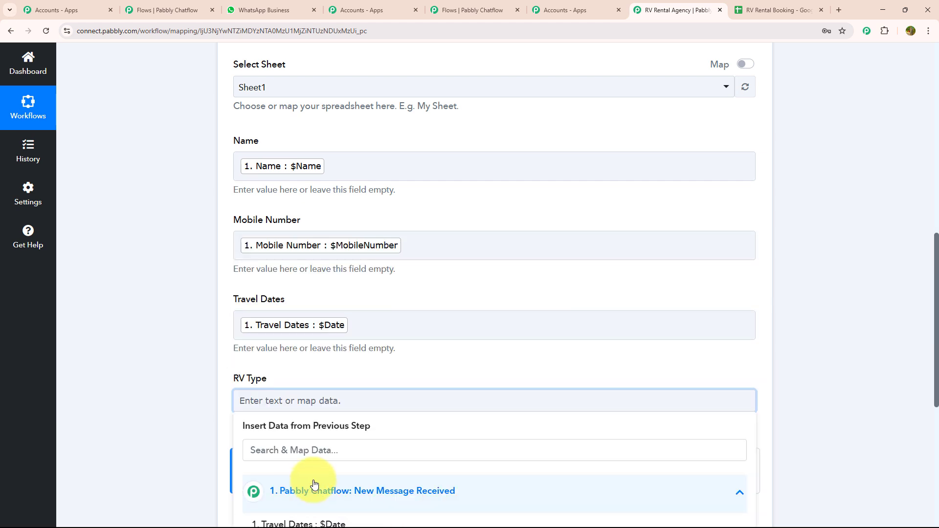
{"action": "scroll", "coordinate": [315, 484], "scroll_direction": "down", "scroll_amount": 3}
{"action": "left_click", "coordinate": [336, 456]}
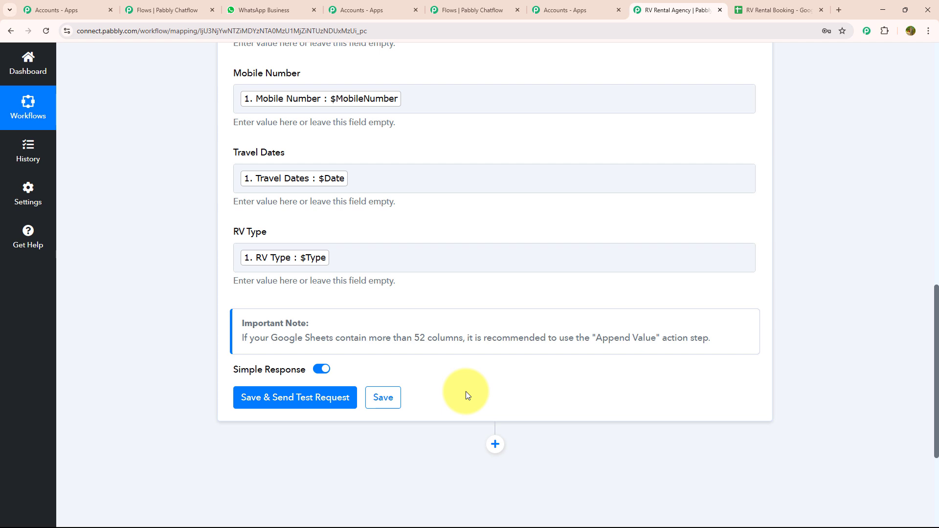
- Save the Google Sheets action, send a test request and review the response
{"action": "left_click", "coordinate": [304, 397]}
{"action": "scroll", "coordinate": [306, 394], "scroll_direction": "down", "scroll_amount": 3}
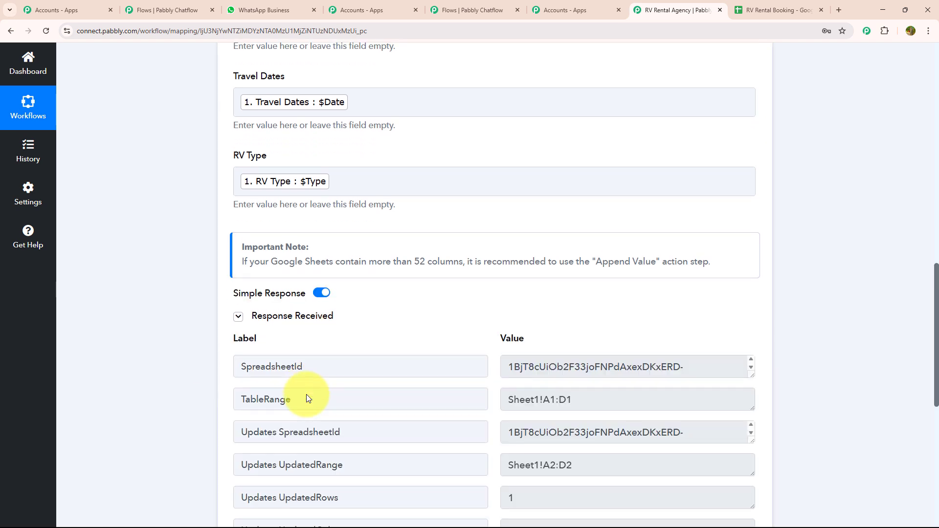
{"action": "scroll", "coordinate": [307, 394], "scroll_direction": "down", "scroll_amount": 2}
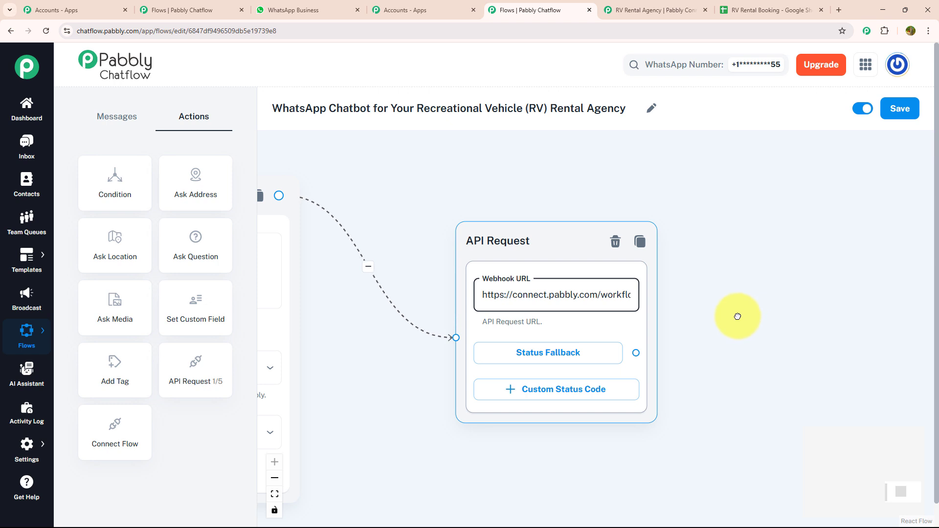
- In Pabbly Chatflow, link the API Request's Status Fallback to a new Text + Button message reading "We'll send a payment link and confirmation 📩"
{"action": "left_click_drag", "start_coordinate": [743, 316], "coordinate": [557, 308]}
{"action": "scroll", "coordinate": [557, 308], "scroll_direction": "down", "scroll_amount": 2}
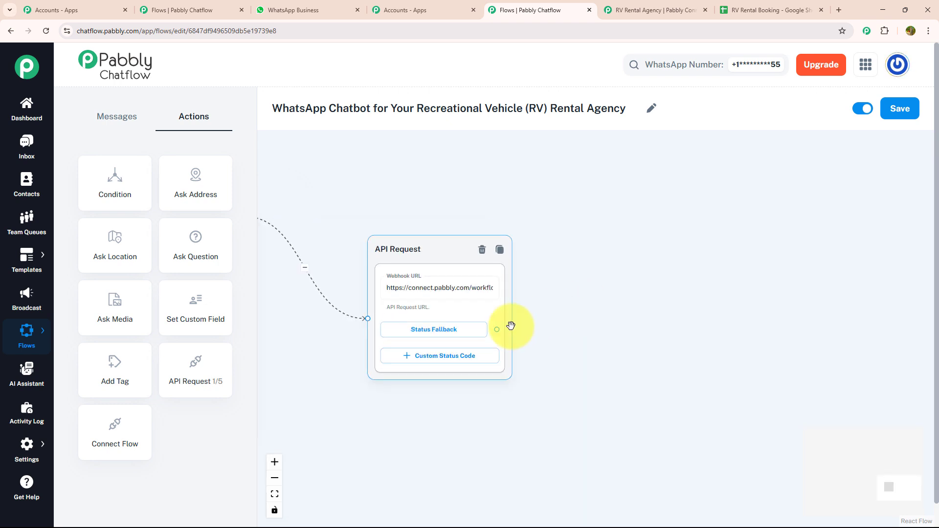
{"action": "left_click_drag", "start_coordinate": [498, 328], "coordinate": [655, 216]}
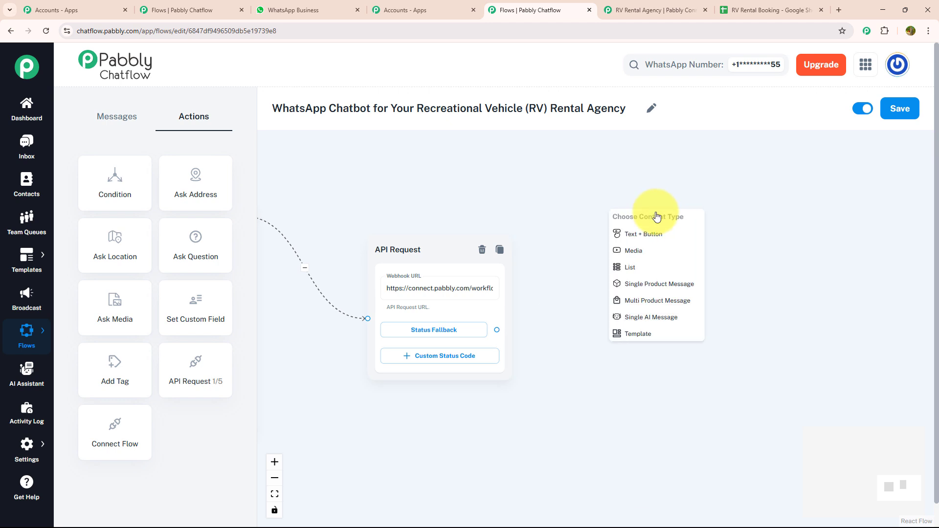
{"action": "left_click", "coordinate": [654, 233]}
{"action": "left_click", "coordinate": [632, 262]}
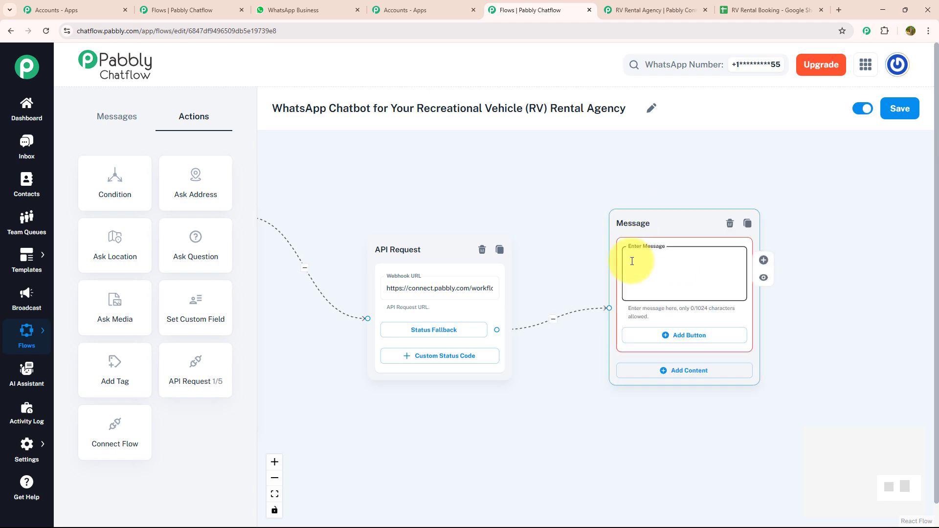
{"action": "type", "text": "We’ll send a payment link and confirmation 📩"}
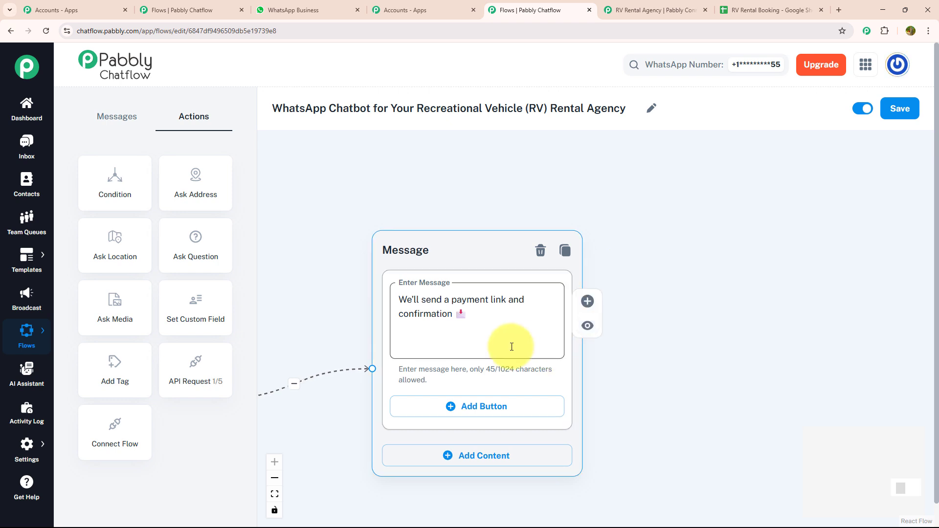
- Add the buttons "Need help📞" and "Menu📋" to the payment link message and link Menu to the "How can we help you today?" message
{"action": "left_click", "coordinate": [473, 407]}
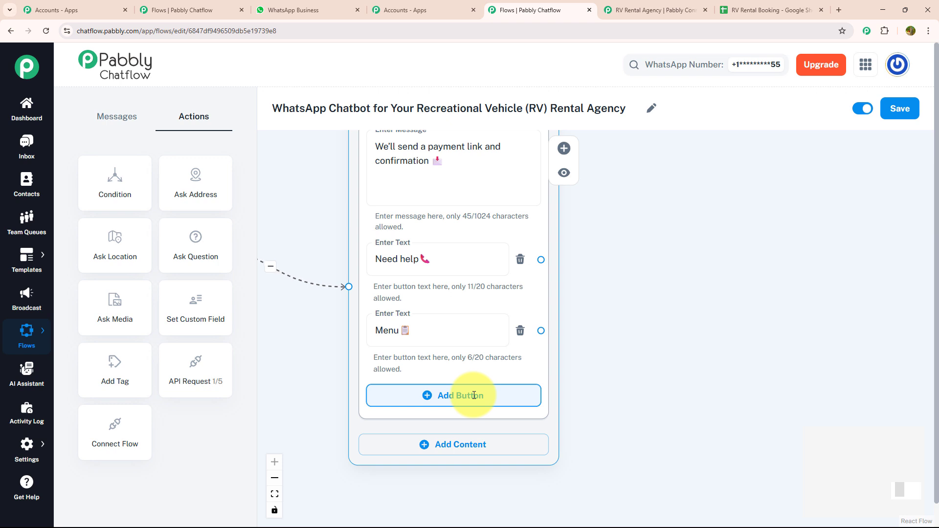
{"action": "scroll", "coordinate": [541, 331], "scroll_direction": "down", "scroll_amount": 5}
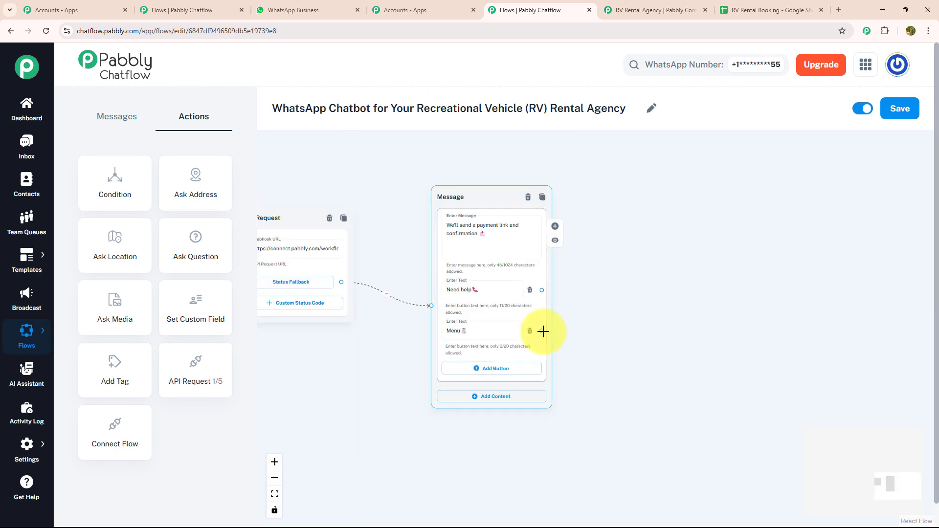
{"action": "left_click_drag", "start_coordinate": [543, 331], "coordinate": [327, 277]}
{"action": "left_click_drag", "start_coordinate": [704, 188], "coordinate": [399, 143]}
{"action": "scroll", "coordinate": [640, 291], "scroll_direction": "down", "scroll_amount": 4}
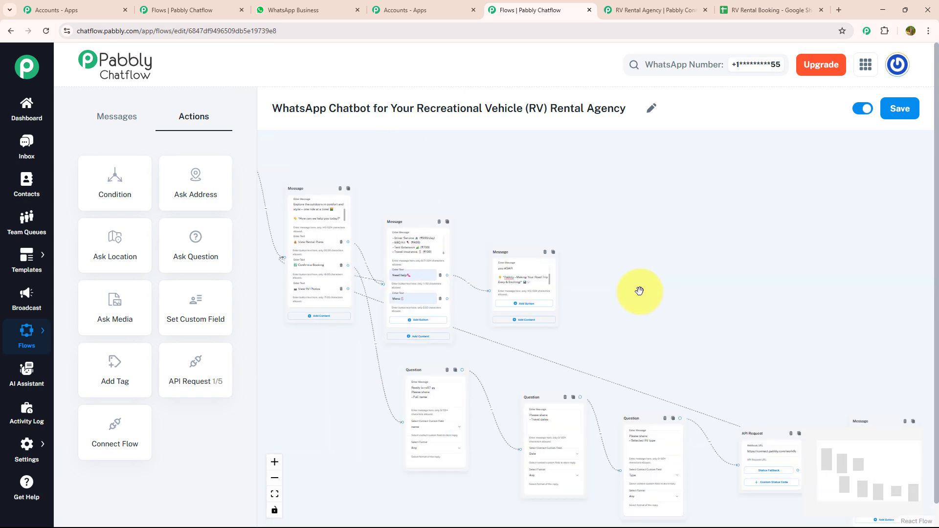
- Link the payment link message's Need help button to the existing "Making Your Road Trip Easy & Exciting!" message
{"action": "left_click_drag", "start_coordinate": [640, 291], "coordinate": [310, 216]}
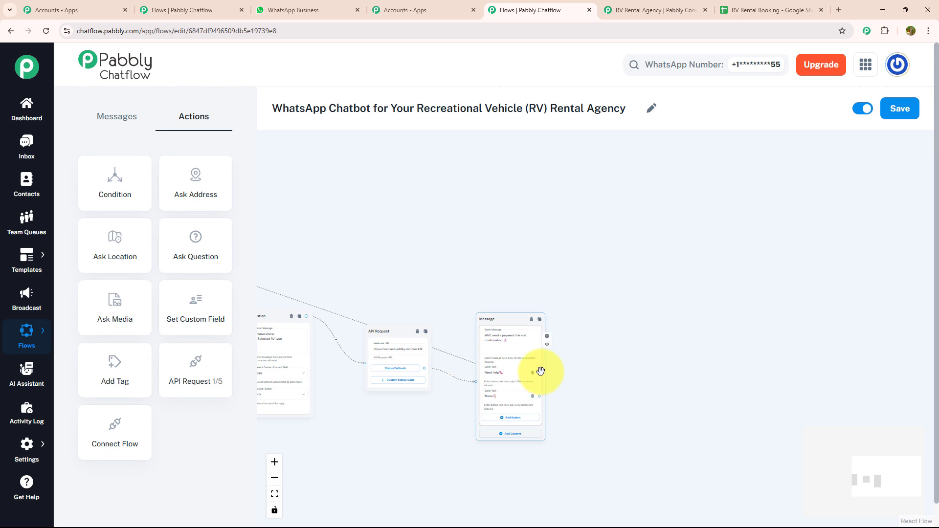
{"action": "left_click_drag", "start_coordinate": [539, 372], "coordinate": [447, 189]}
{"action": "left_click_drag", "start_coordinate": [686, 240], "coordinate": [724, 291]}
- Link the main menu's View RV Photos button to a new Media message below the booking questions
{"action": "left_click_drag", "start_coordinate": [382, 321], "coordinate": [305, 515]}
{"action": "scroll", "coordinate": [401, 361], "scroll_direction": "up", "scroll_amount": 5}
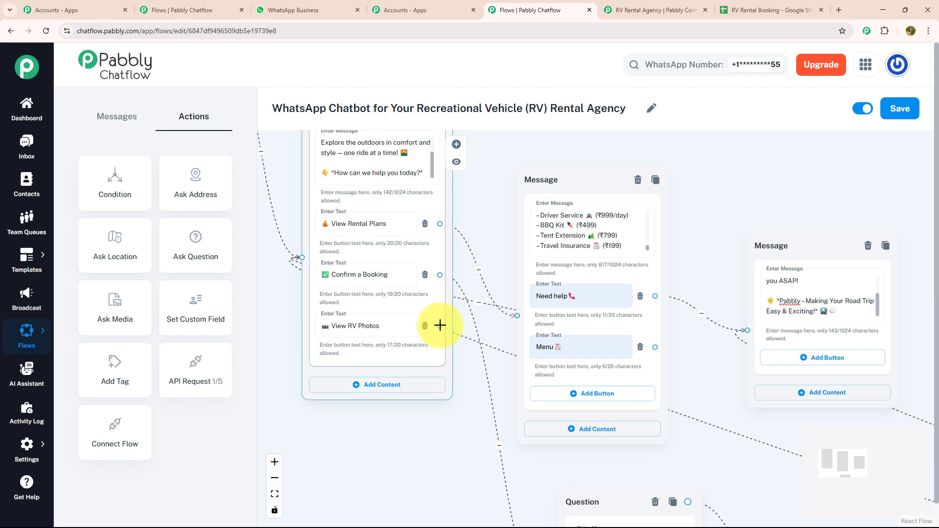
{"action": "left_click_drag", "start_coordinate": [440, 325], "coordinate": [519, 406]}
{"action": "left_click", "coordinate": [535, 444]}
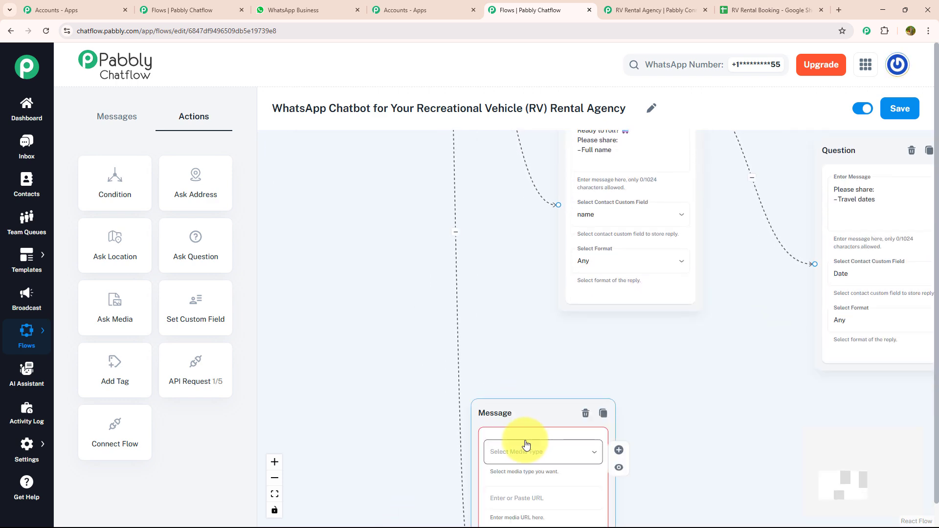
{"action": "left_click_drag", "start_coordinate": [513, 361], "coordinate": [461, 157]}
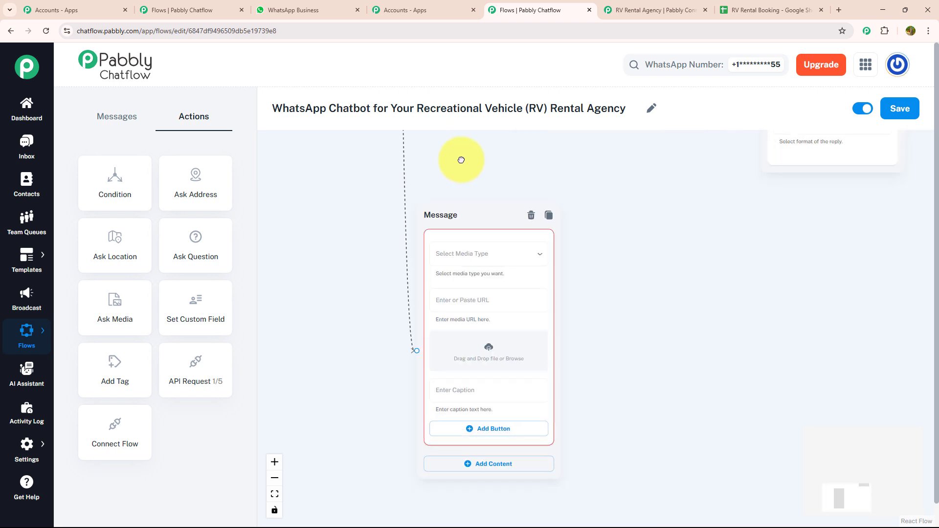
{"action": "left_click", "coordinate": [492, 303]}
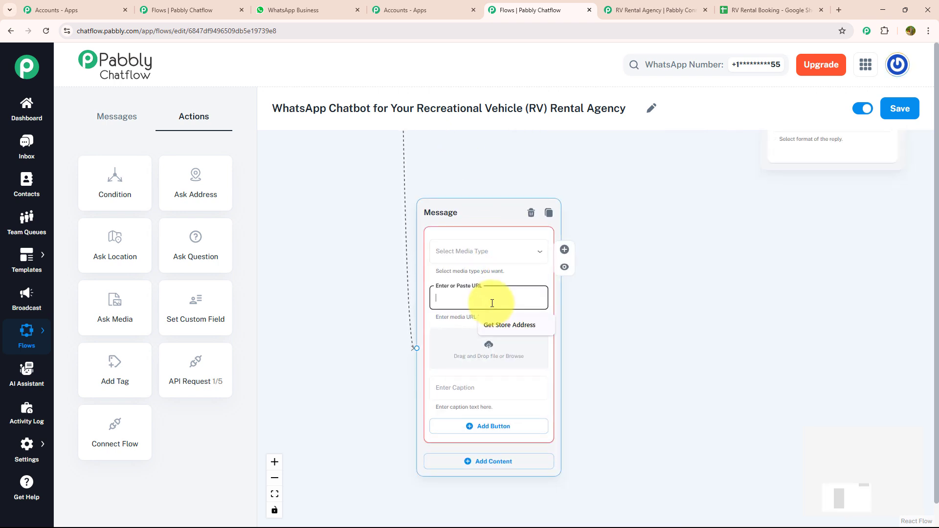
{"action": "type", "text": "https://pabbly-rv-gallery.com"}
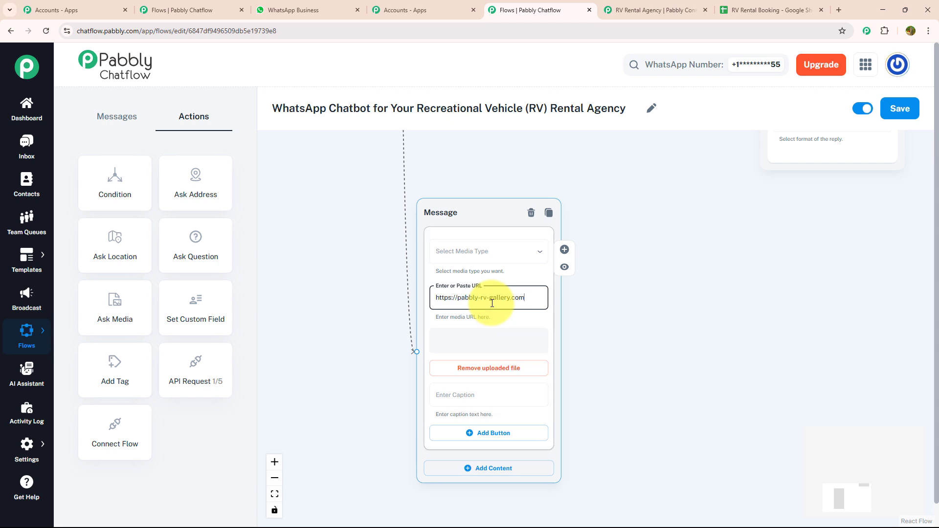
{"action": "left_click", "coordinate": [485, 254]}
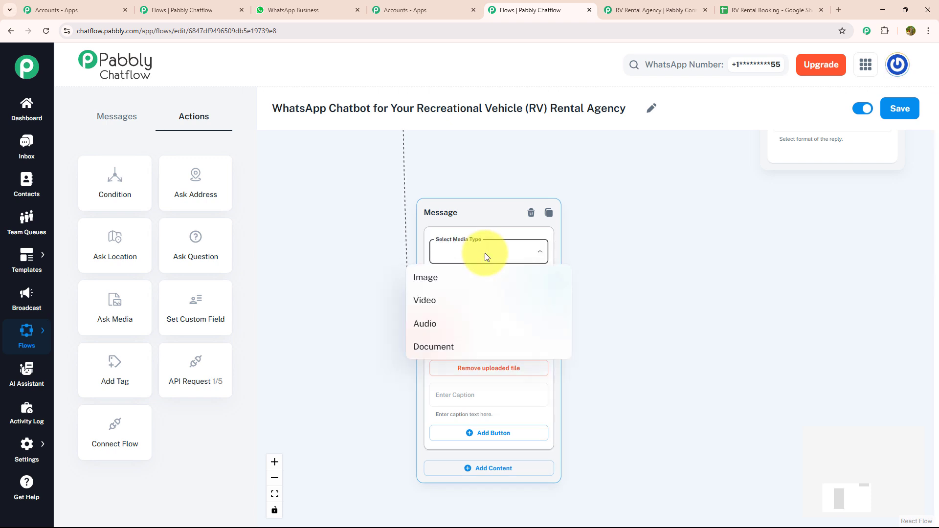
{"action": "left_click", "coordinate": [465, 346]}
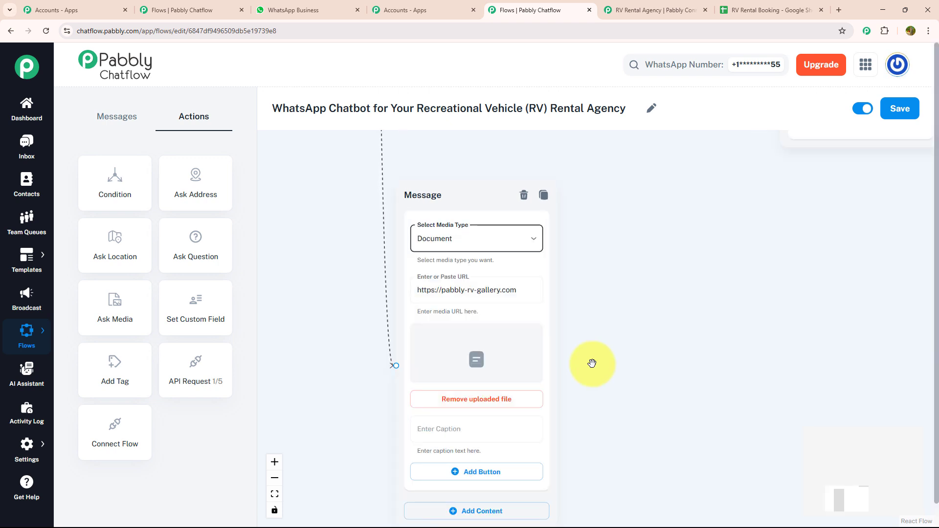
{"action": "left_click_drag", "start_coordinate": [592, 363], "coordinate": [606, 281]}
{"action": "scroll", "coordinate": [606, 281], "scroll_direction": "up", "scroll_amount": 1}
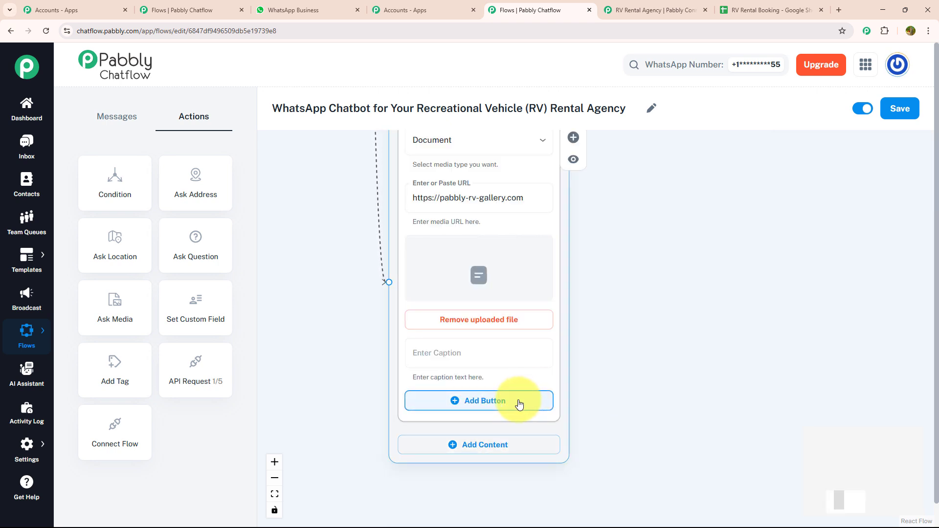
- Add the buttons "✅ Confirm a Booking", "Menu📋" and "Need help📞" to the RV photos media message
{"action": "left_click", "coordinate": [519, 405]}
{"action": "left_click", "coordinate": [490, 405]}
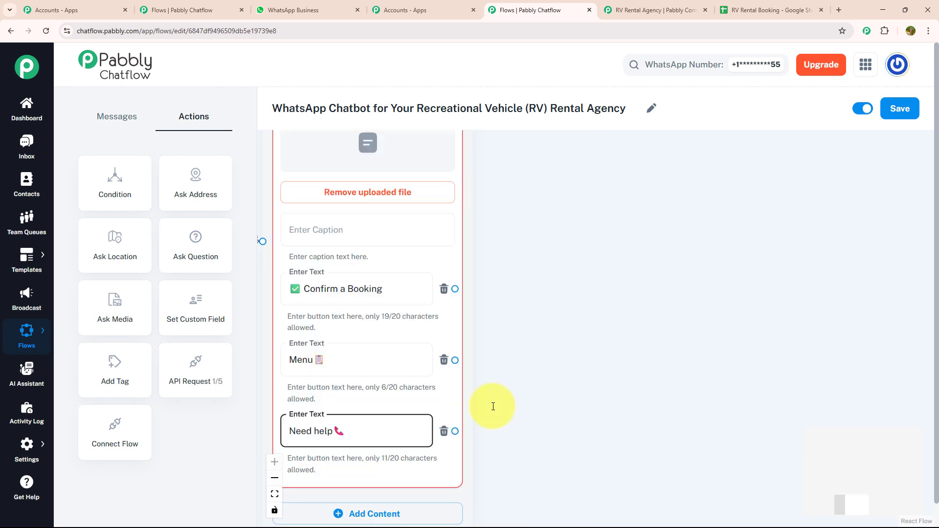
{"action": "scroll", "coordinate": [489, 401], "scroll_direction": "down", "scroll_amount": 3}
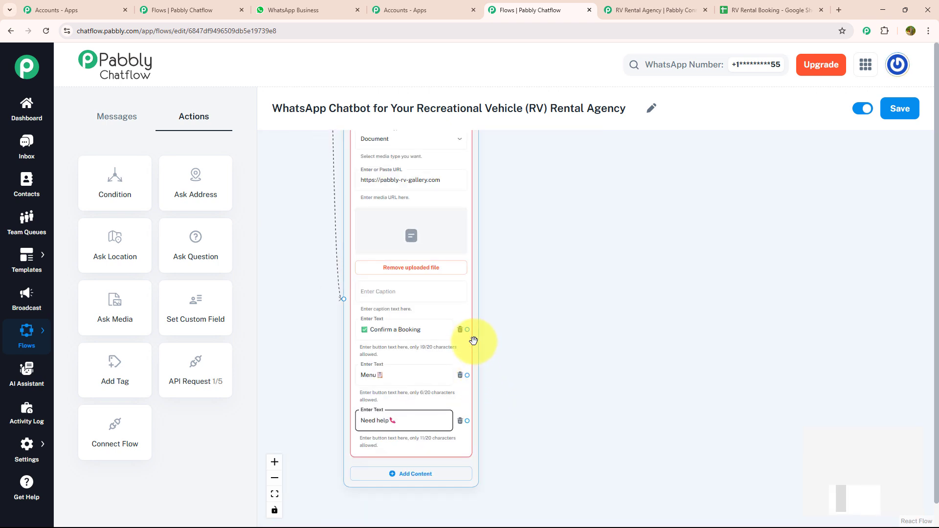
- Link the RV photos message's Confirm a Booking button to the first booking question and its Menu button to the main menu message
{"action": "left_click_drag", "start_coordinate": [467, 330], "coordinate": [421, 200]}
{"action": "left_click_drag", "start_coordinate": [582, 514], "coordinate": [495, 245]}
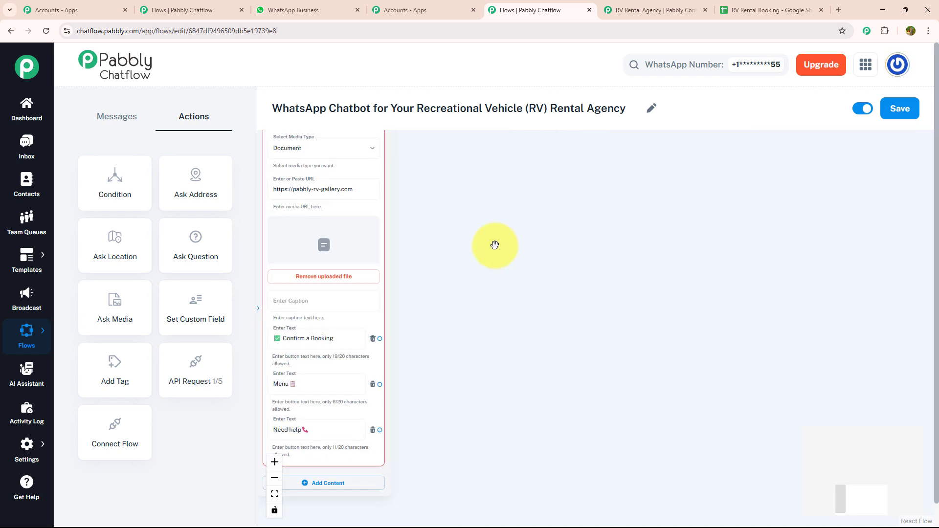
{"action": "left_click_drag", "start_coordinate": [380, 384], "coordinate": [304, 162]}
{"action": "left_click_drag", "start_coordinate": [697, 464], "coordinate": [506, 205]}
{"action": "left_click_drag", "start_coordinate": [477, 507], "coordinate": [469, 264]}
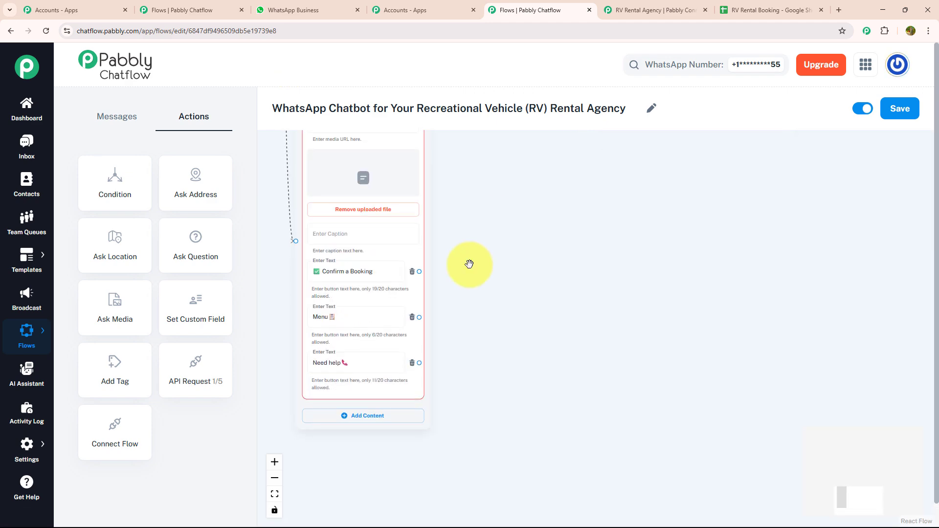
- Link the RV photos message's Need help button to the "Making Your Road Trip Easy & Exciting!" message and save the flow
{"action": "scroll", "coordinate": [427, 357], "scroll_direction": "down", "scroll_amount": 3}
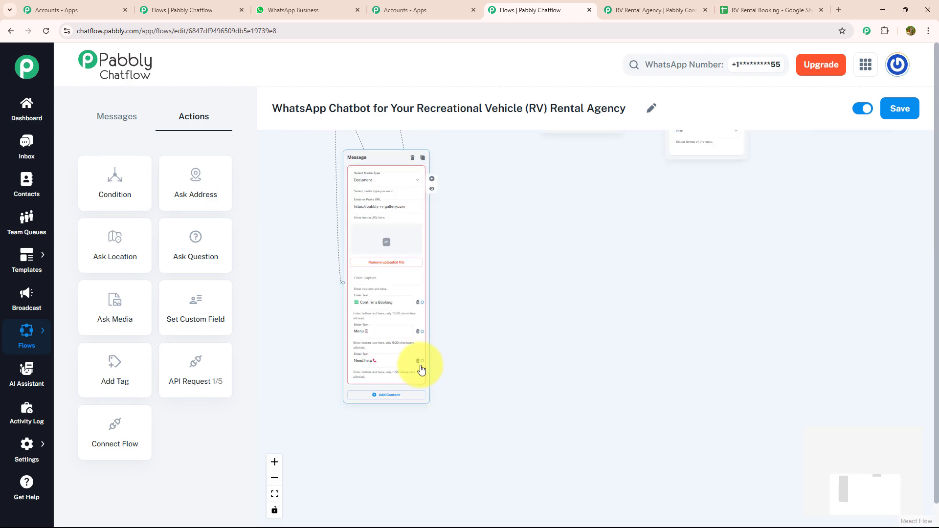
{"action": "left_click_drag", "start_coordinate": [422, 362], "coordinate": [502, 324]}
{"action": "scroll", "coordinate": [661, 239], "scroll_direction": "down", "scroll_amount": 3}
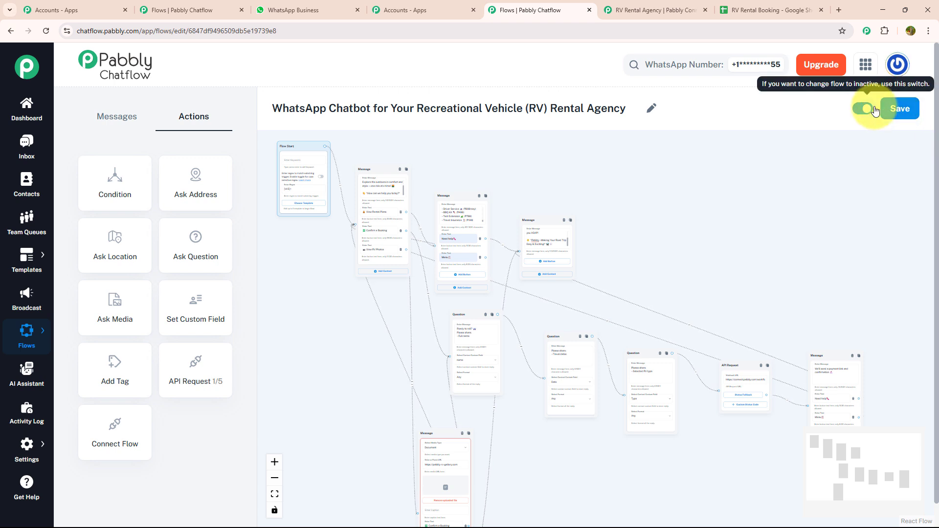
{"action": "left_click", "coordinate": [907, 106]}
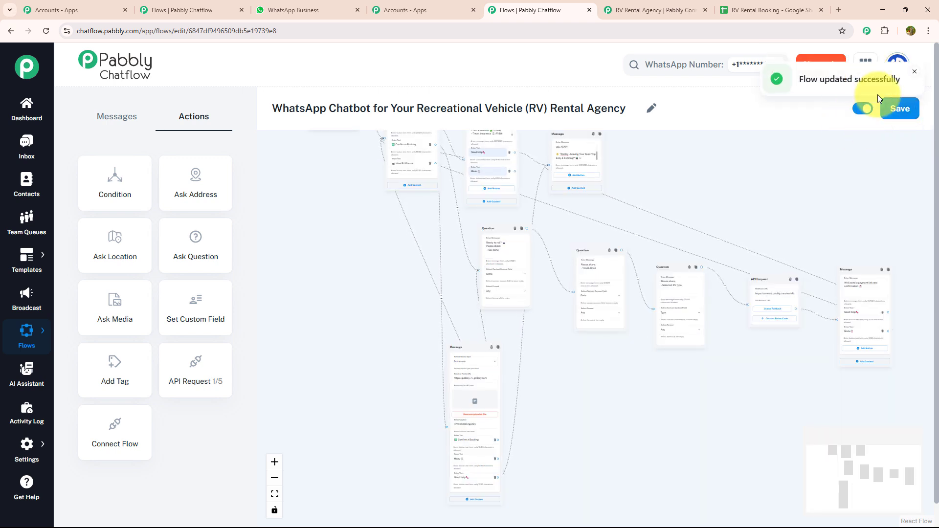